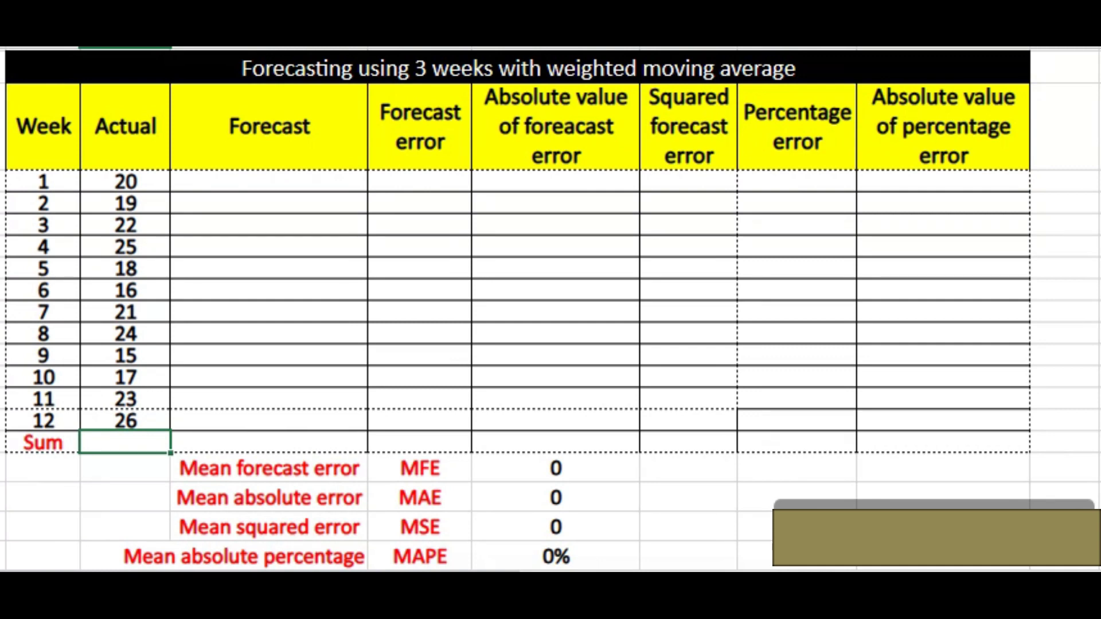
left_click_drag(43, 181, 43, 398)
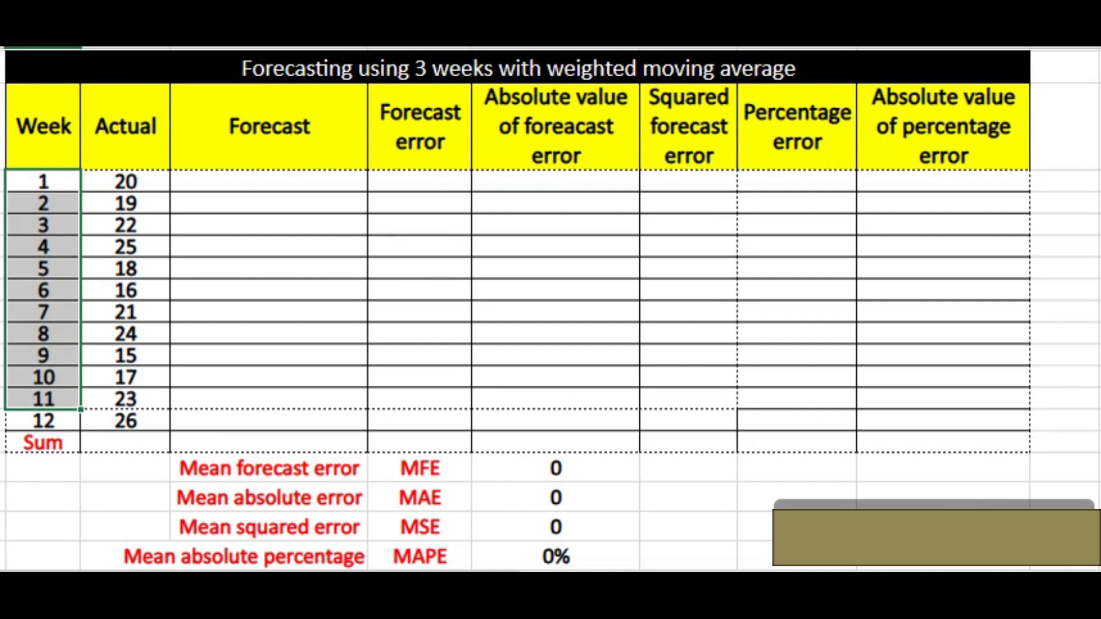
left_click(125, 182)
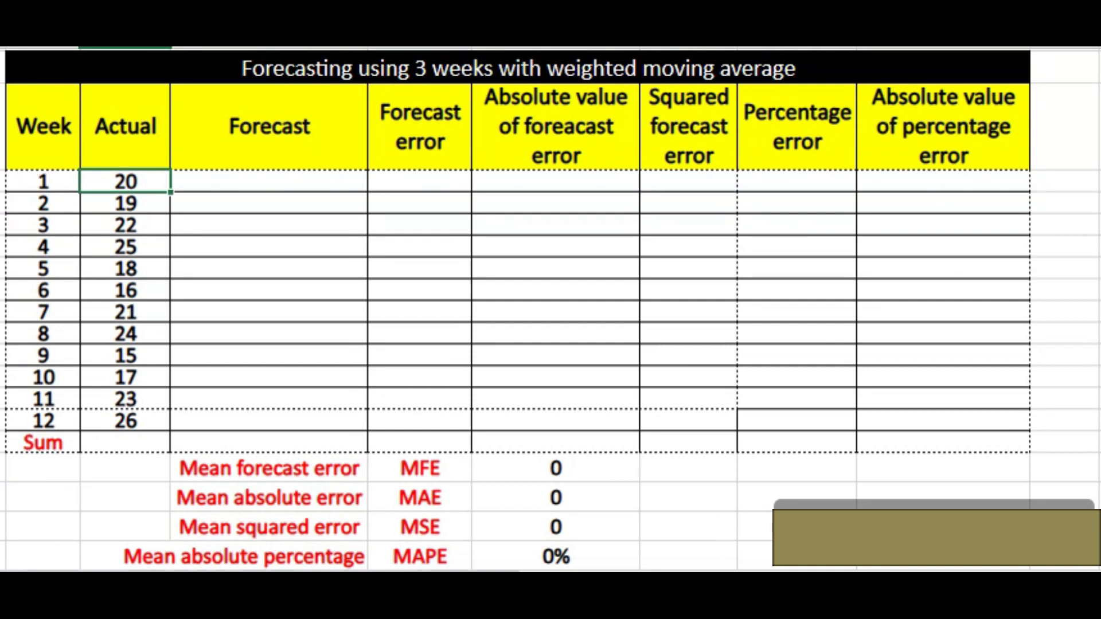
left_click(269, 247)
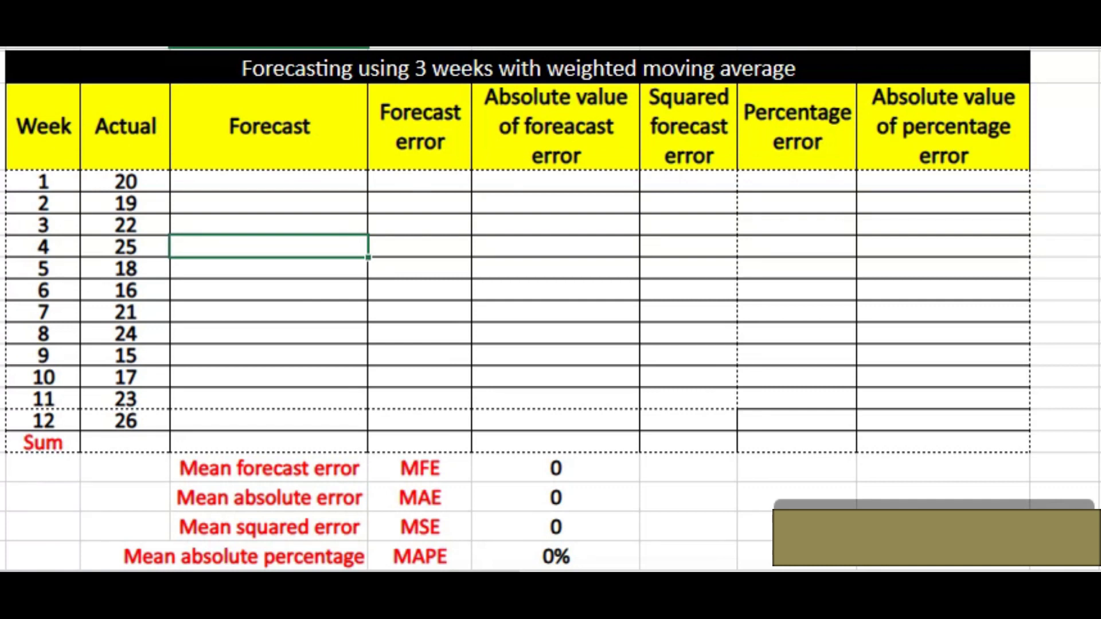
Step: Enter the weights 50%, 30% and 20% in the blank column beside the table, in the rows for weeks 5 to 7
left_click(1065, 268)
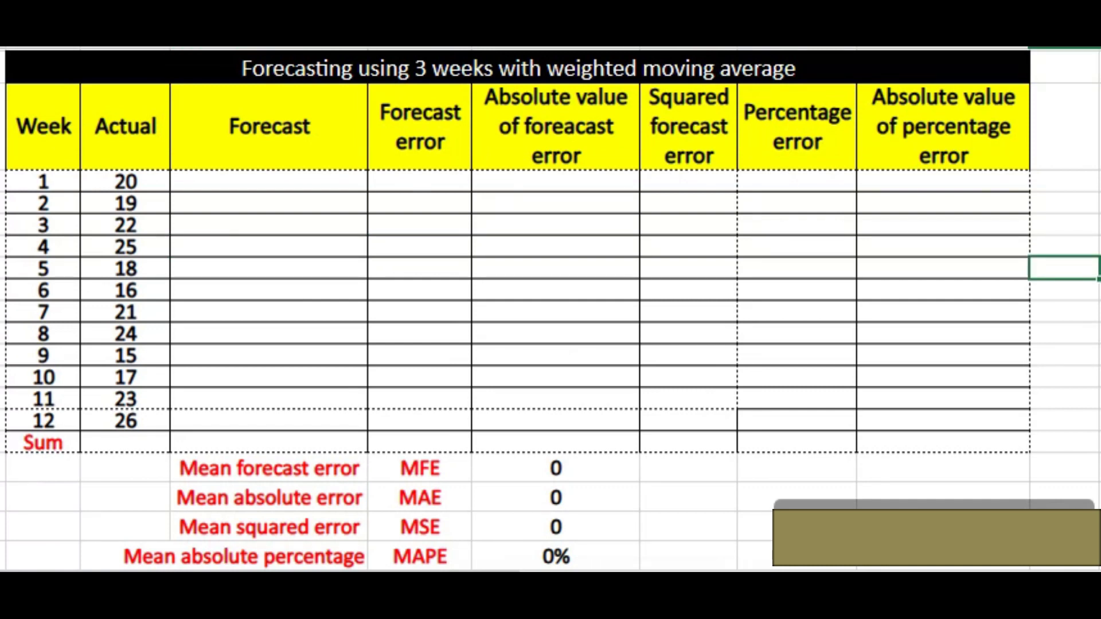
type("50%%")
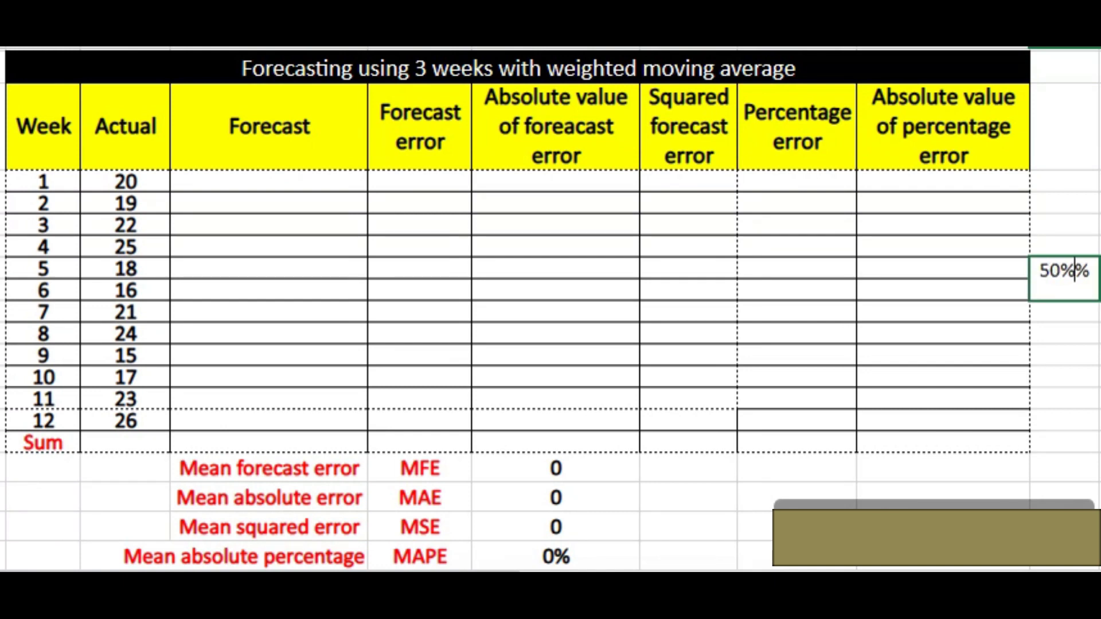
key("BackSpace")
key("Return")
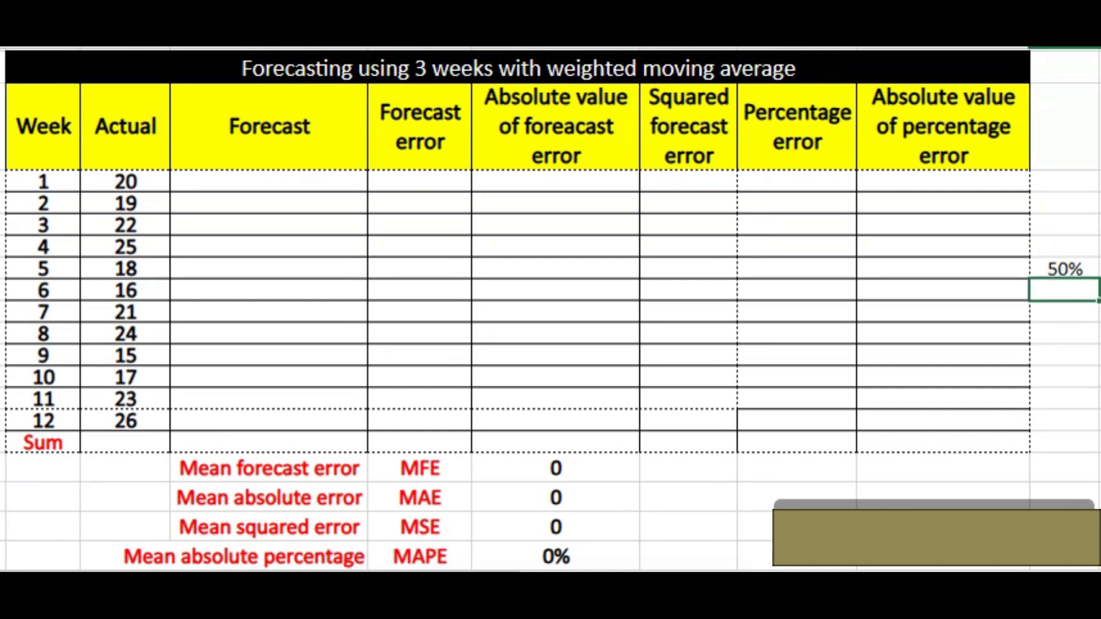
type("30%")
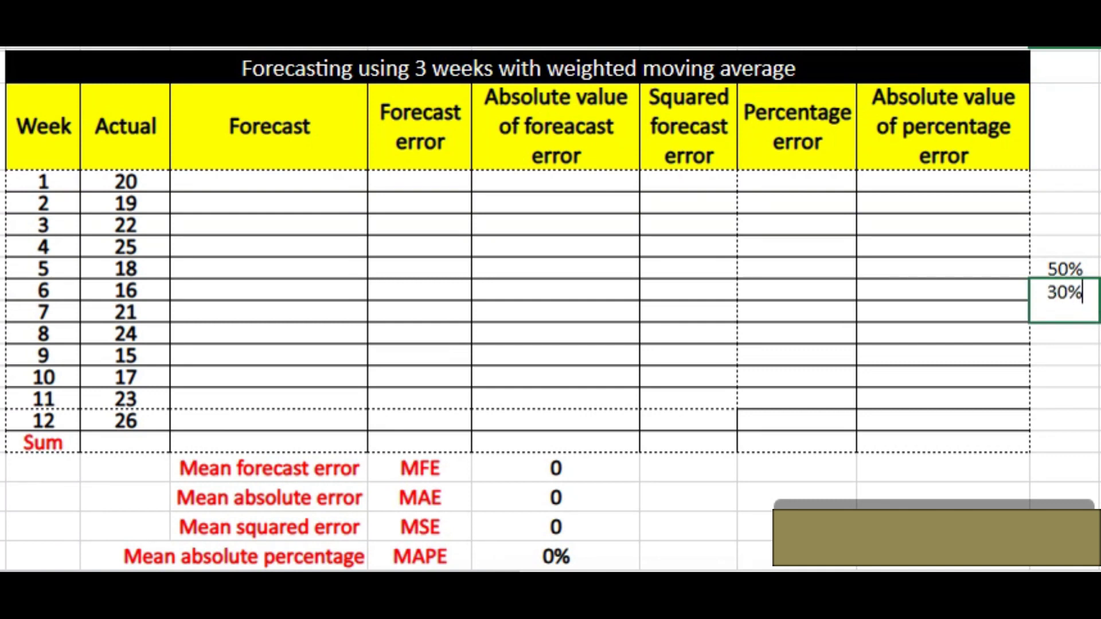
key("Return")
type("20%")
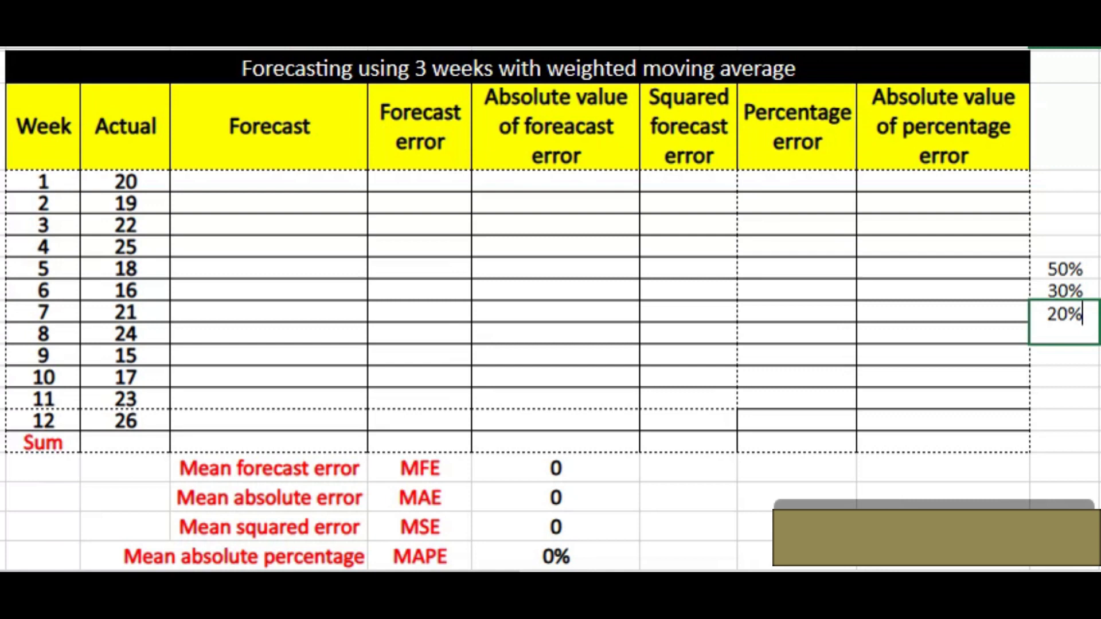
key("Return")
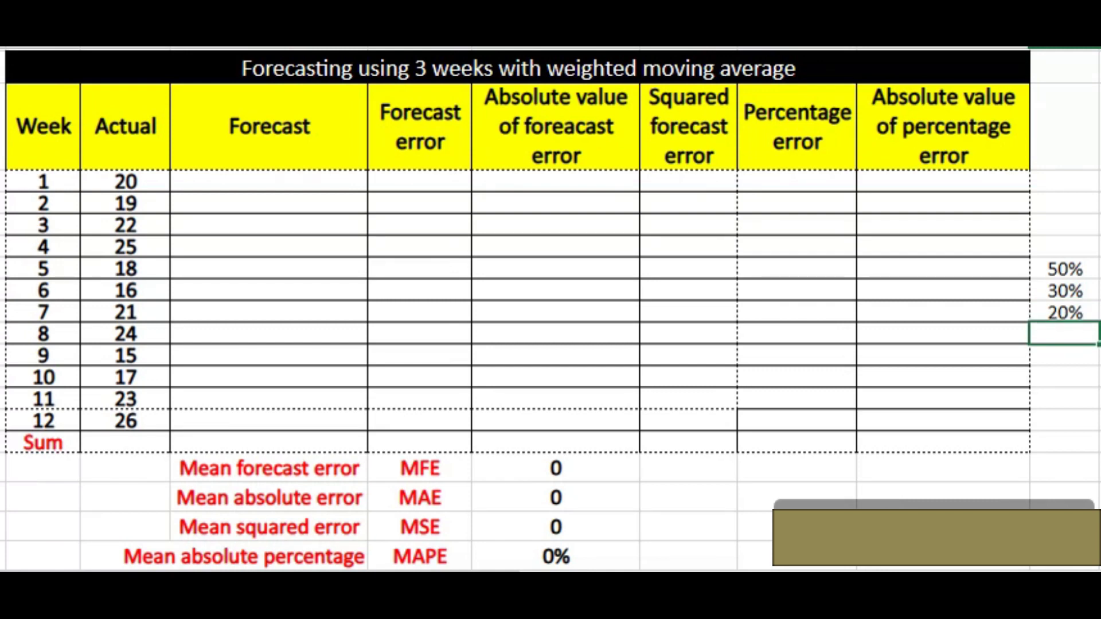
left_click(269, 247)
type("=")
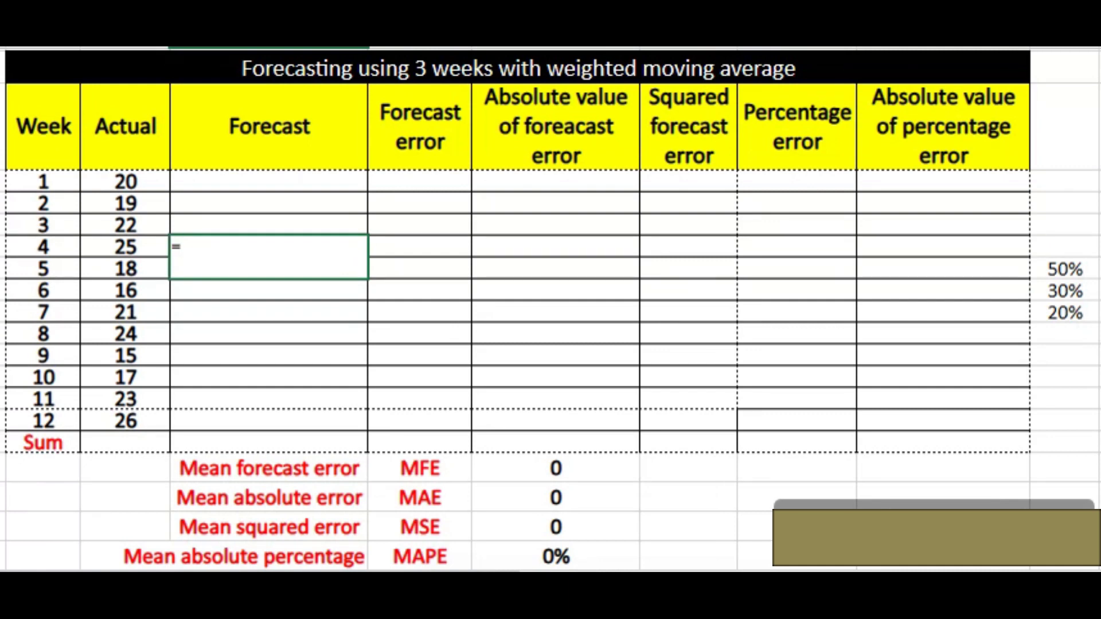
left_click(125, 225)
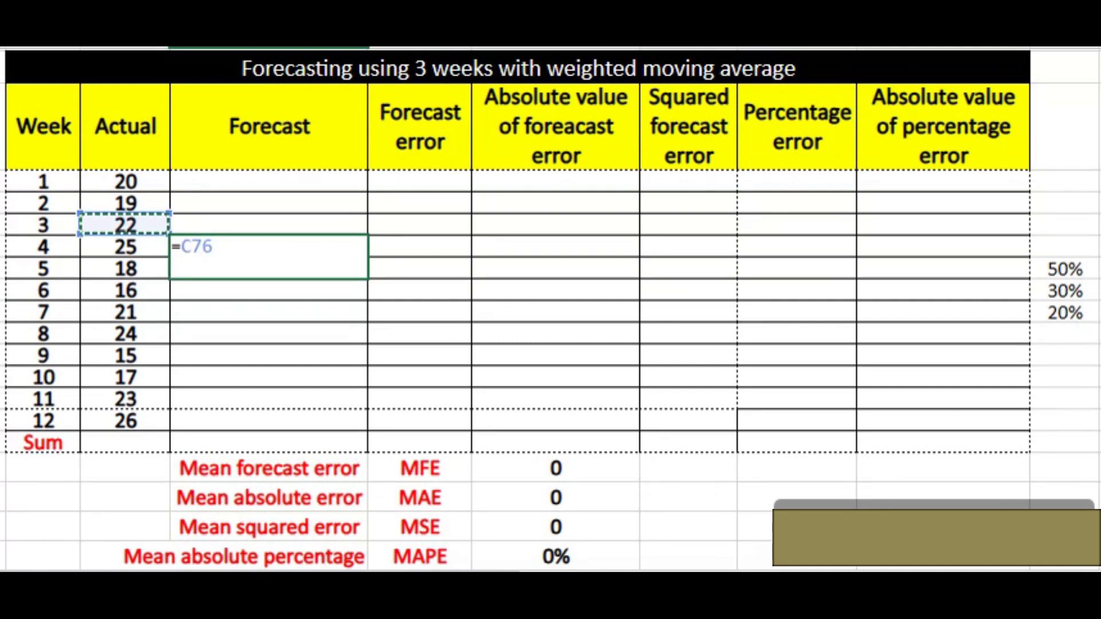
type("*")
left_click(1064, 269)
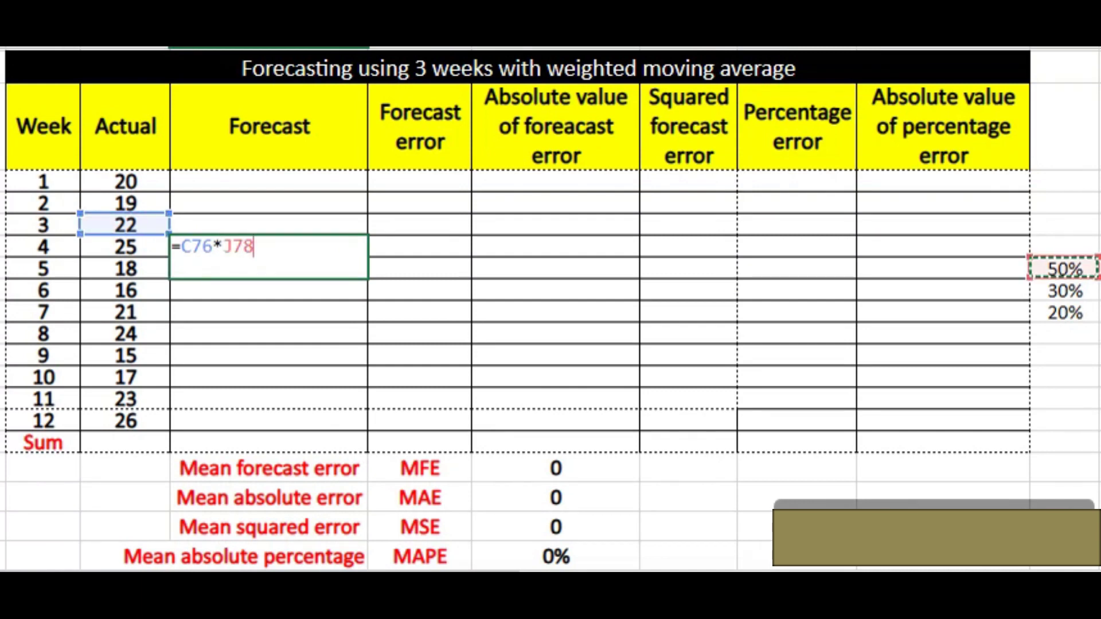
type("+")
left_click(126, 204)
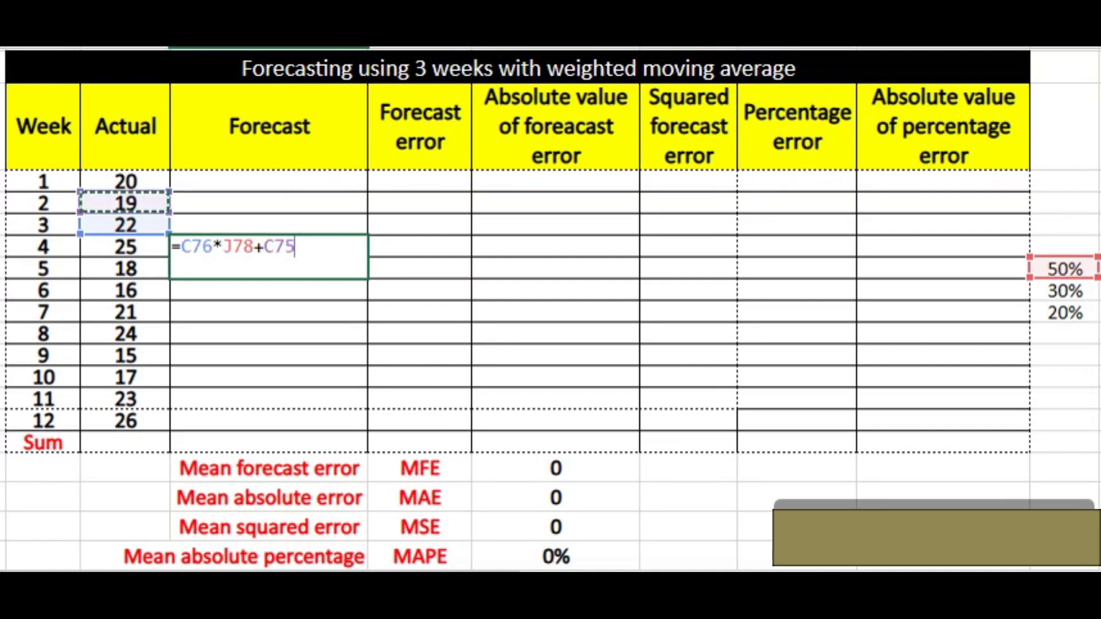
type("*")
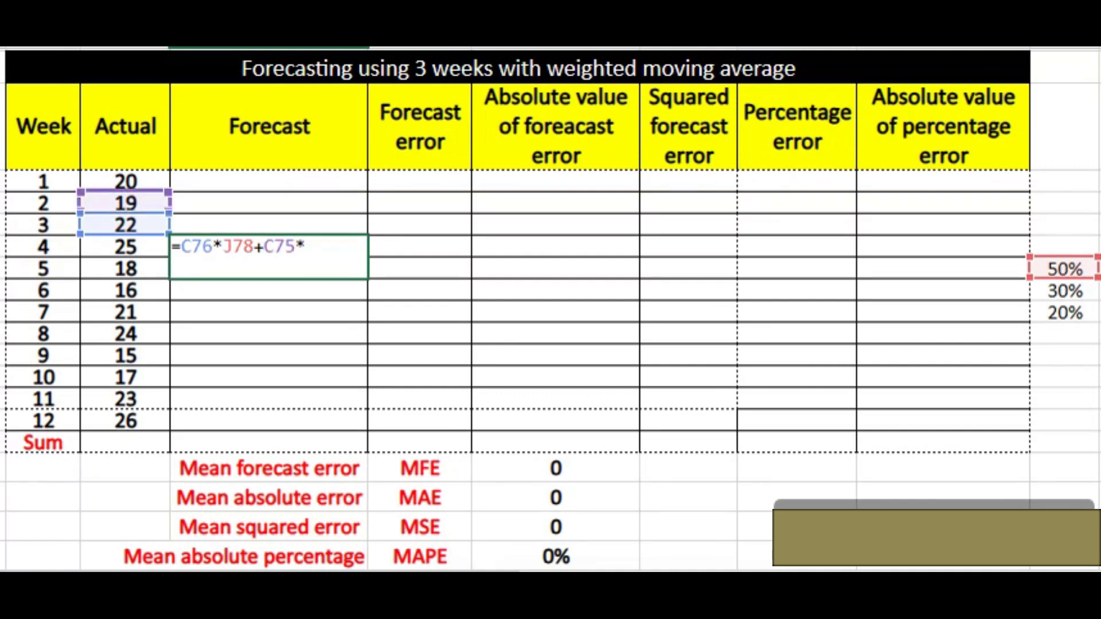
left_click(1065, 291)
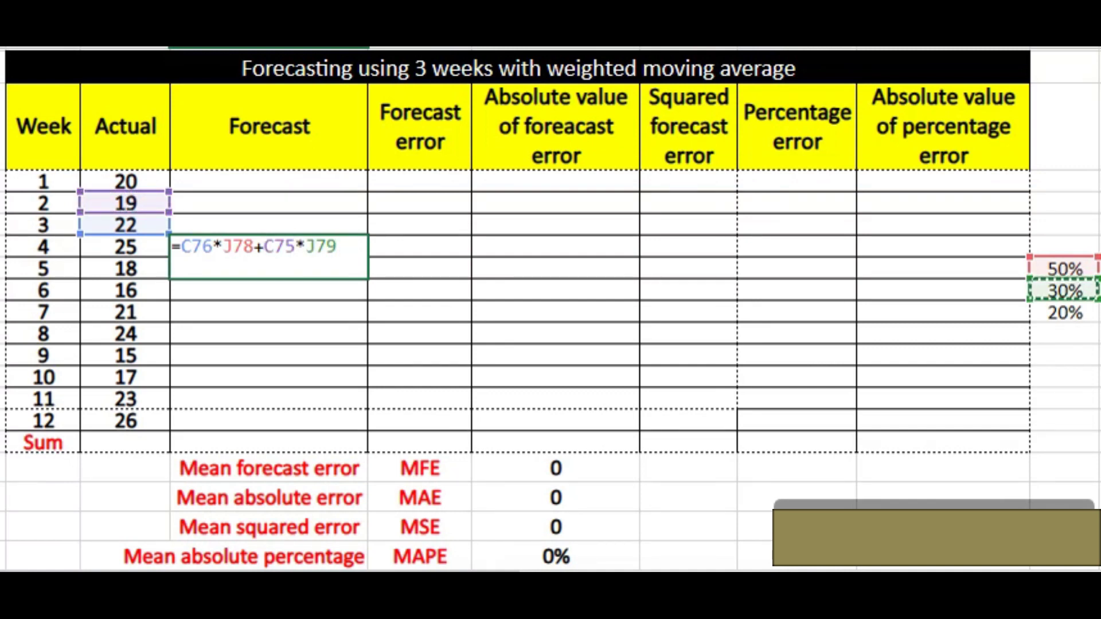
type("+")
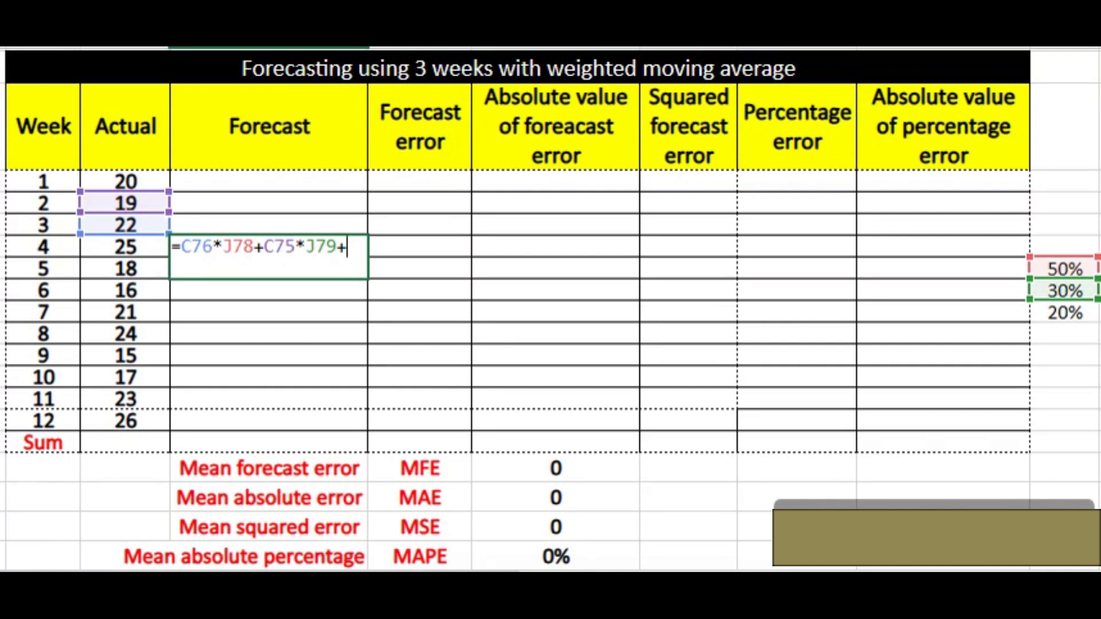
left_click(126, 181)
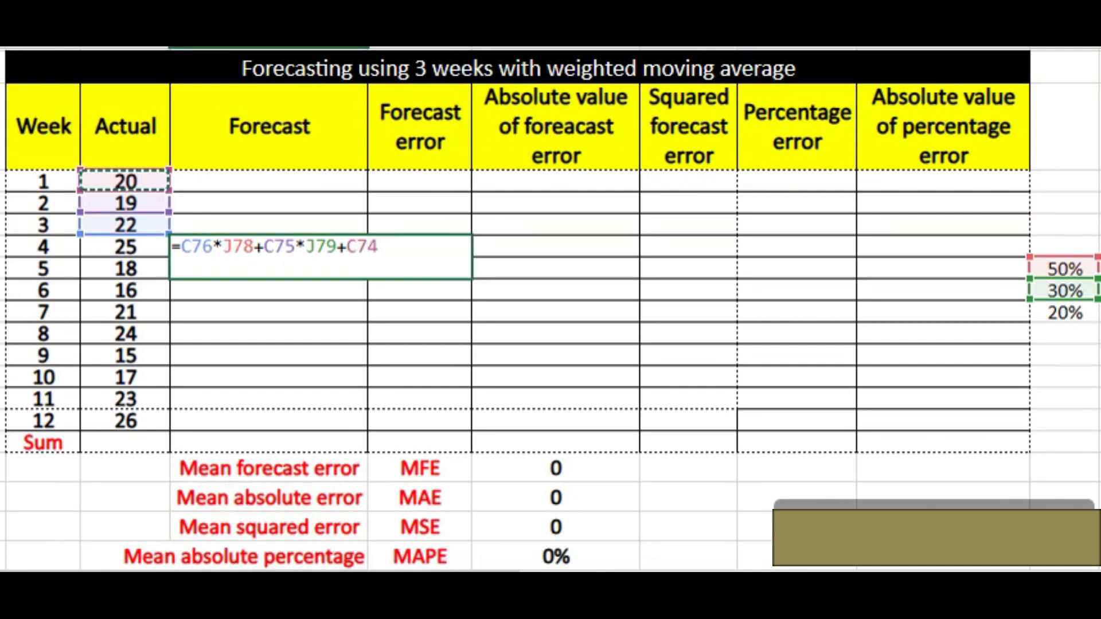
type("*")
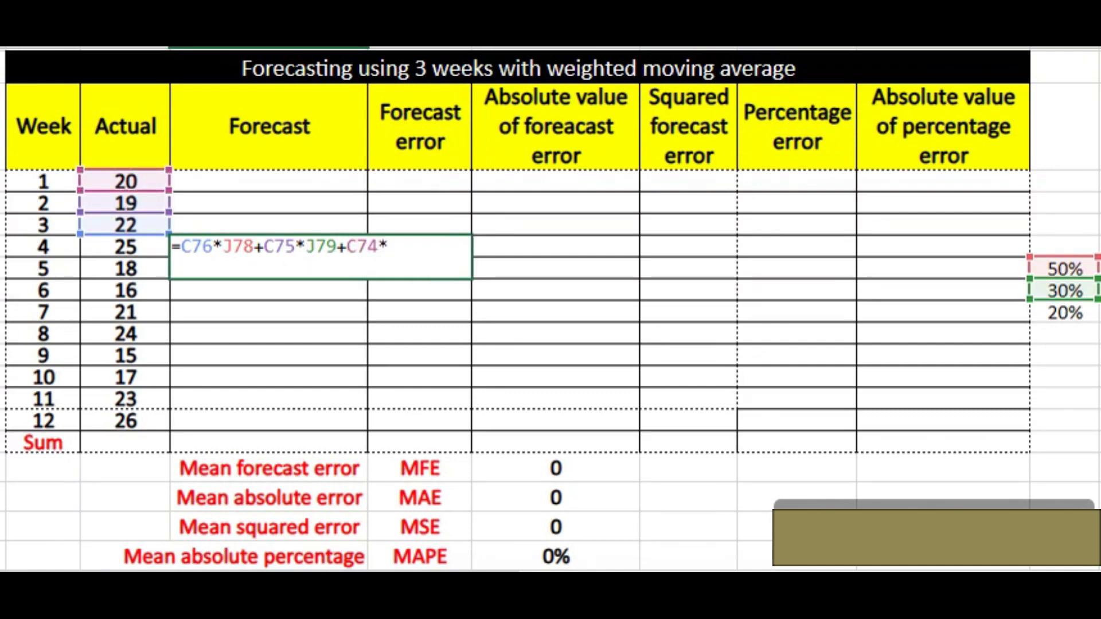
left_click(1065, 314)
key("Return")
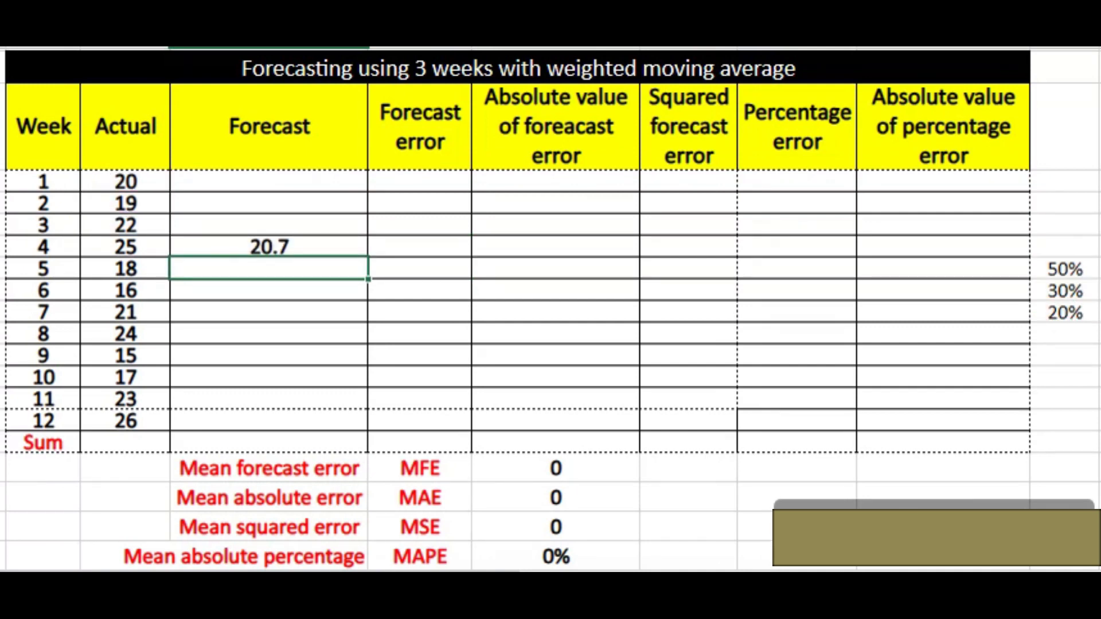
key("ctrl+z")
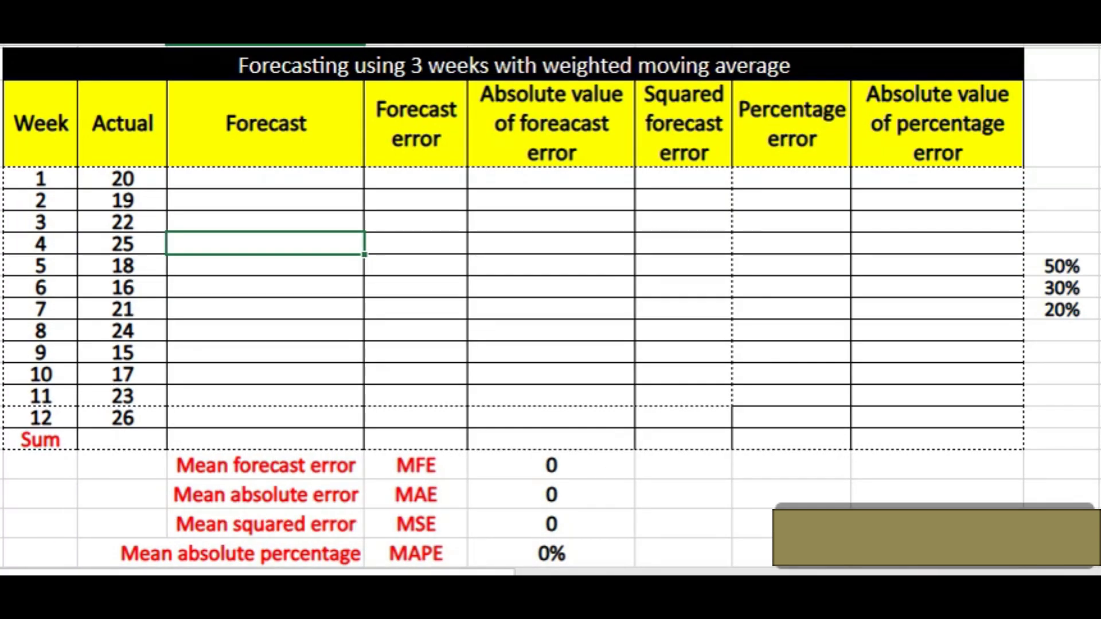
Step: Calculate the week 4 forecast from the three preceding actuals and their weights with =C76*J78+C75*J79+C74*J80
type("=")
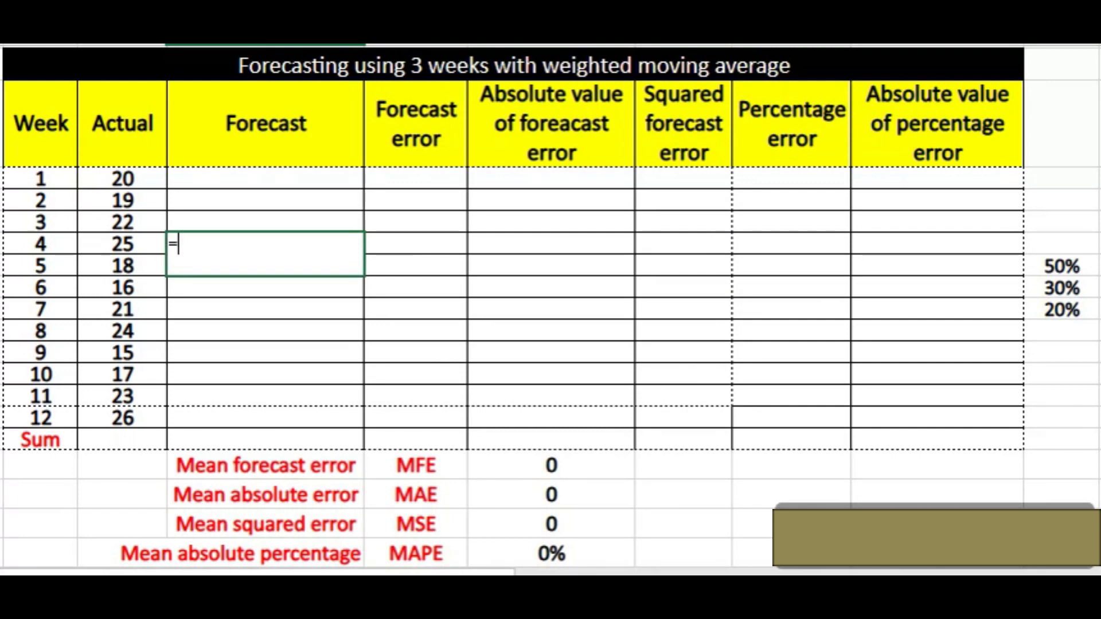
left_click(123, 222)
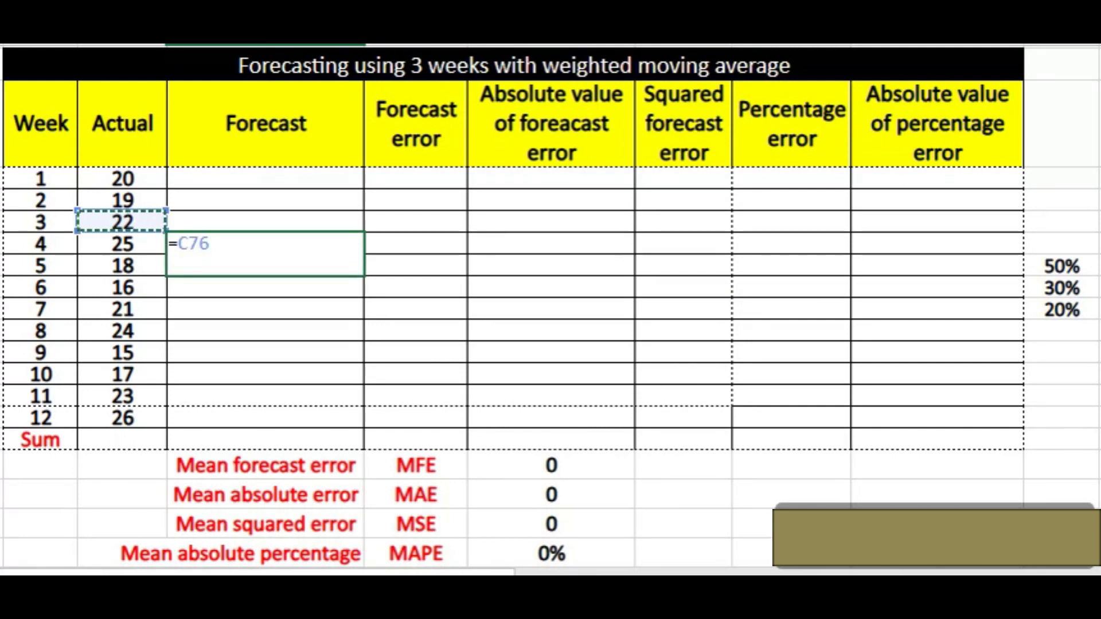
type("*")
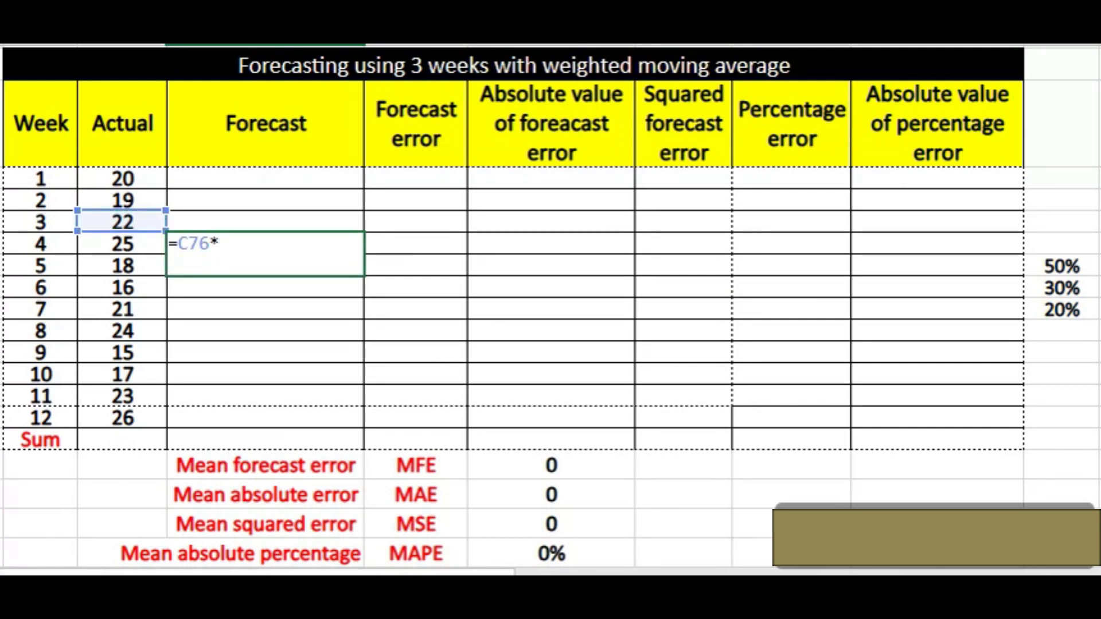
left_click(1062, 266)
type("+")
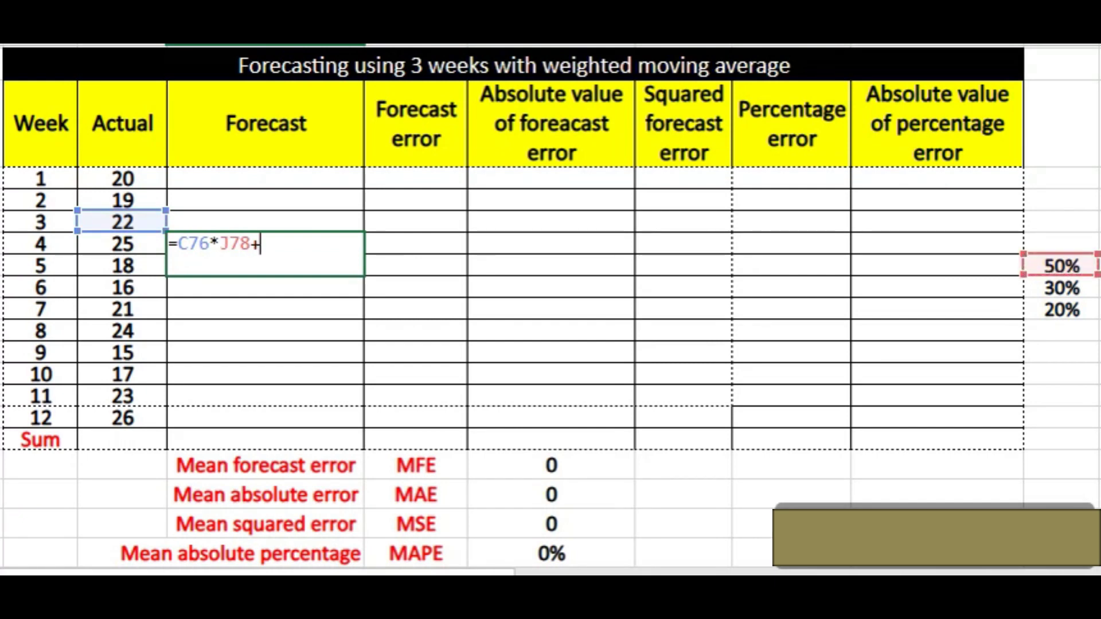
left_click(123, 200)
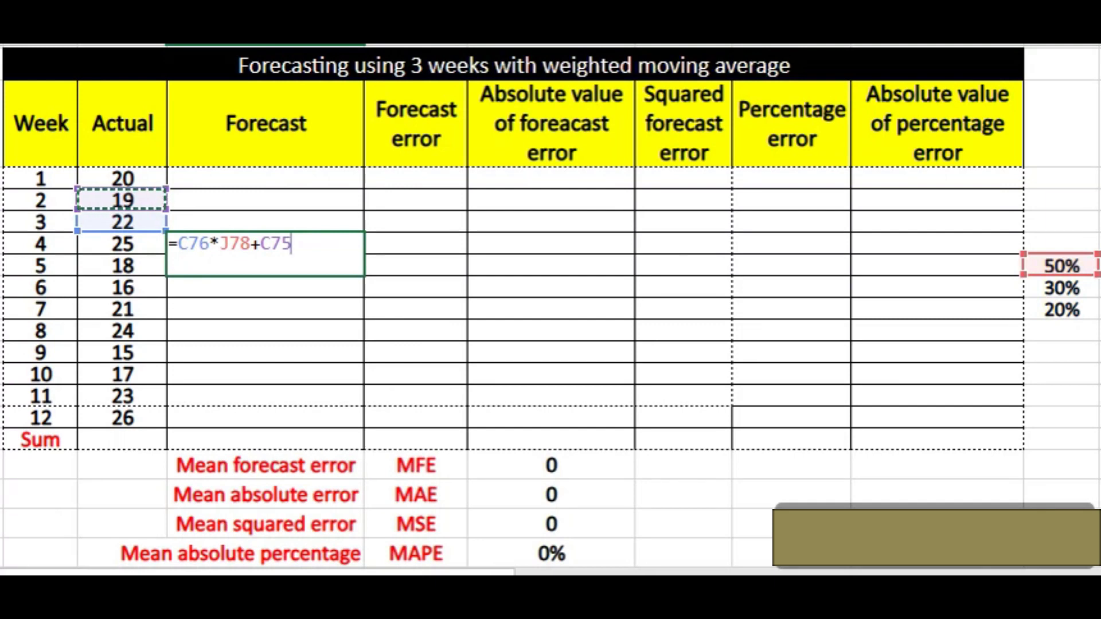
type("*")
left_click(1061, 287)
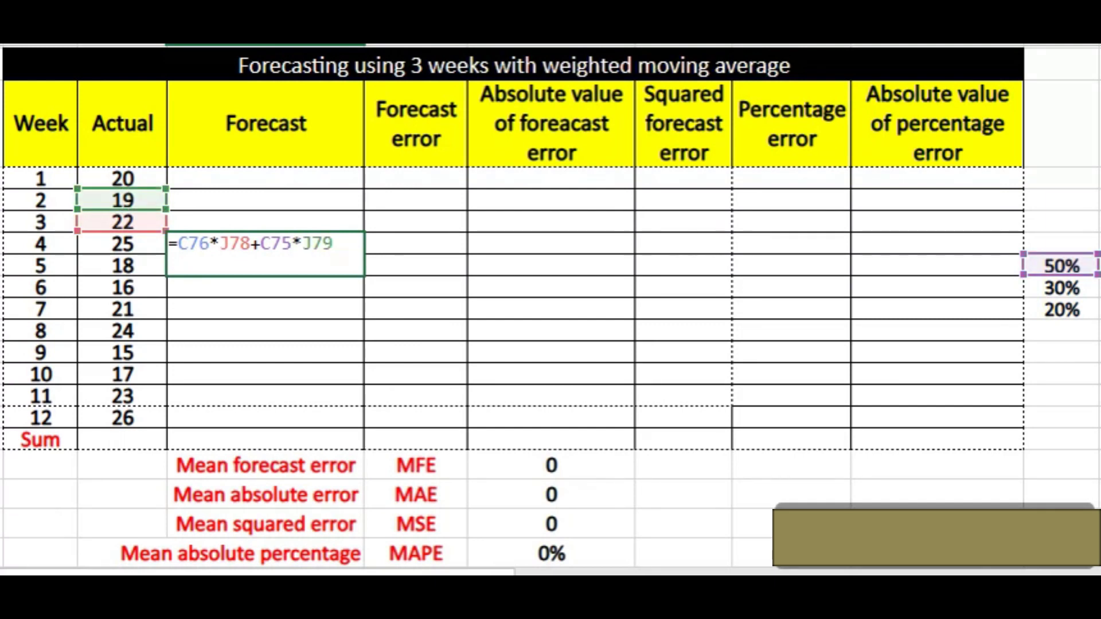
type("+")
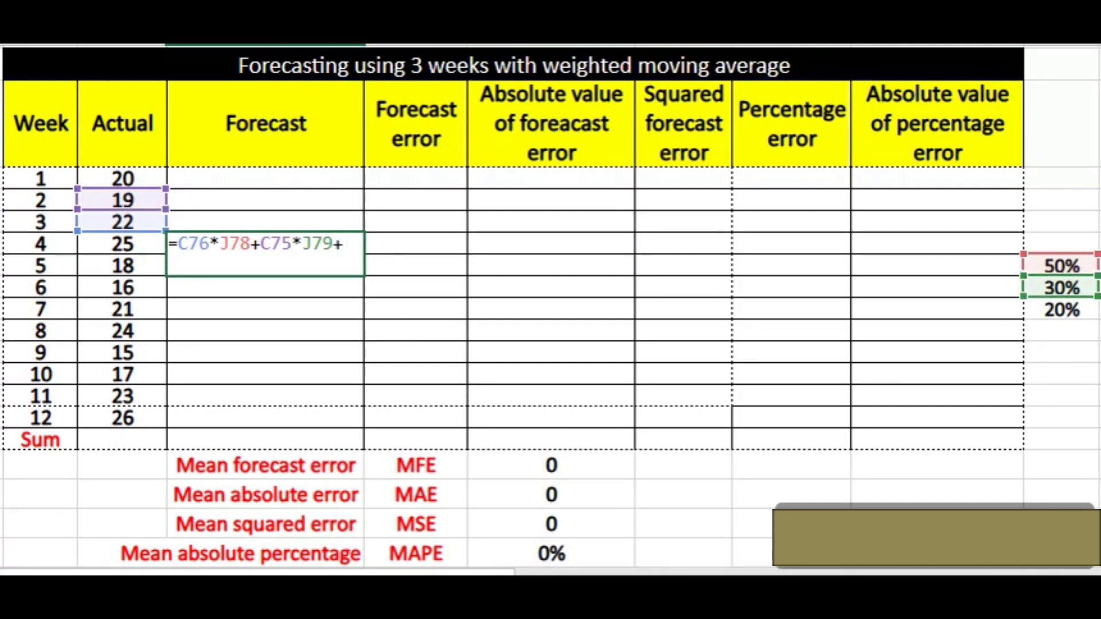
left_click(122, 179)
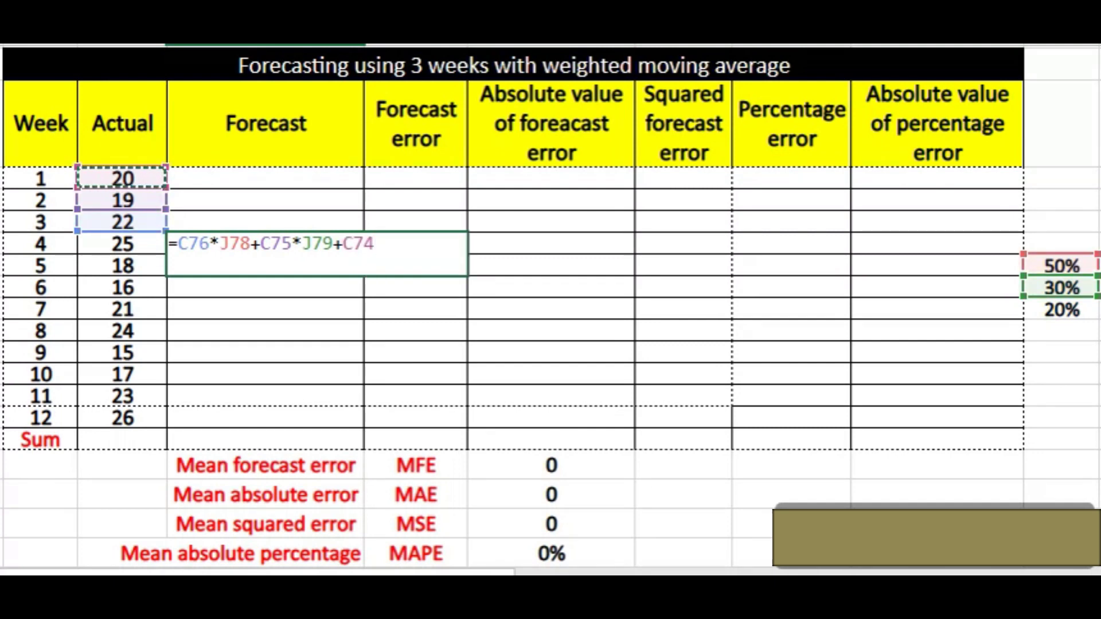
type("*")
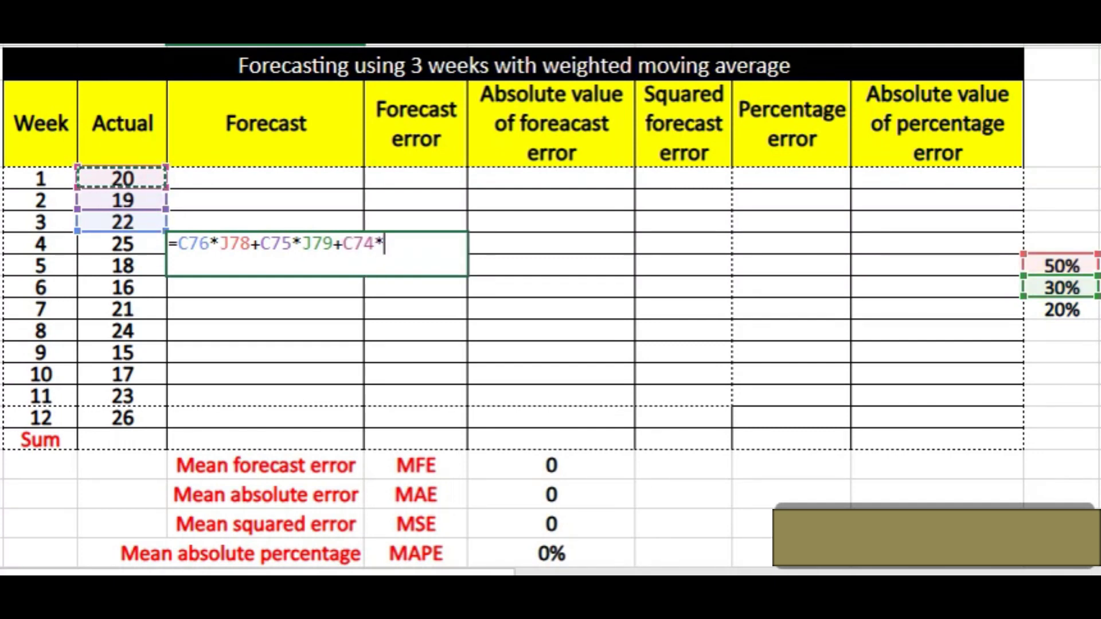
left_click(1062, 309)
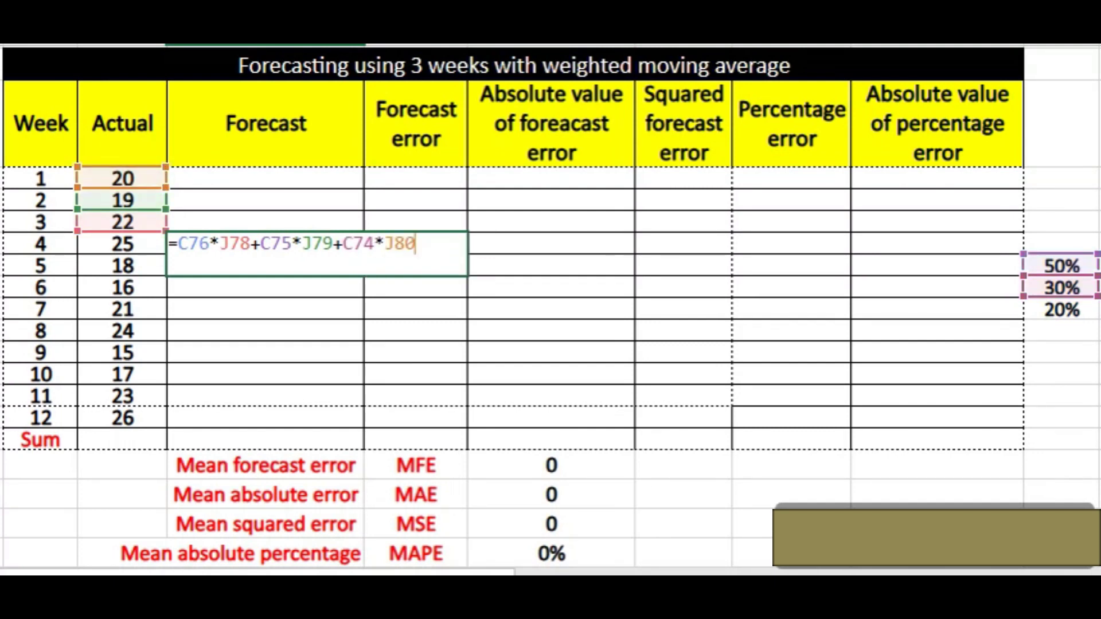
key("Return")
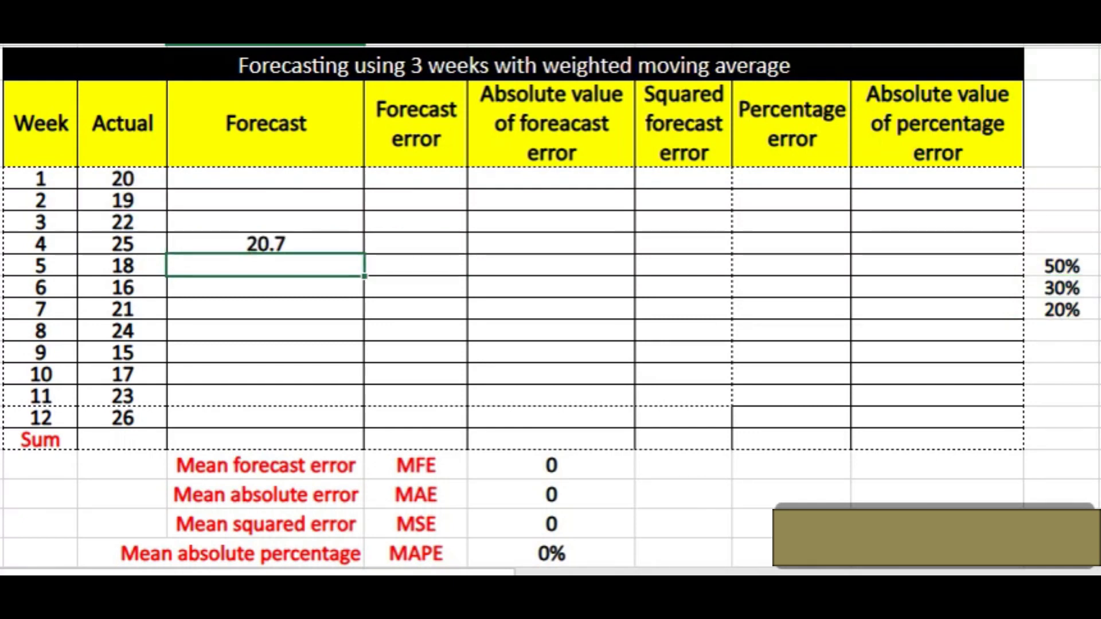
Step: Make the weight references in the week 4 forecast formula absolute, giving =C76*$J$78+C75*$J$79+C74*$J$80
left_click(265, 244)
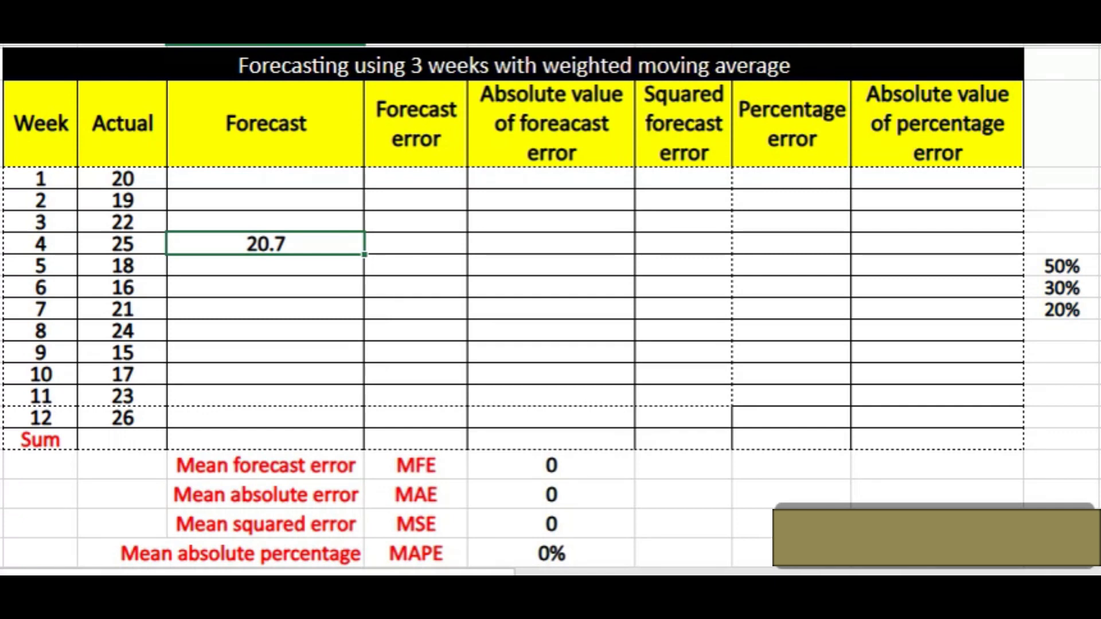
key("F2")
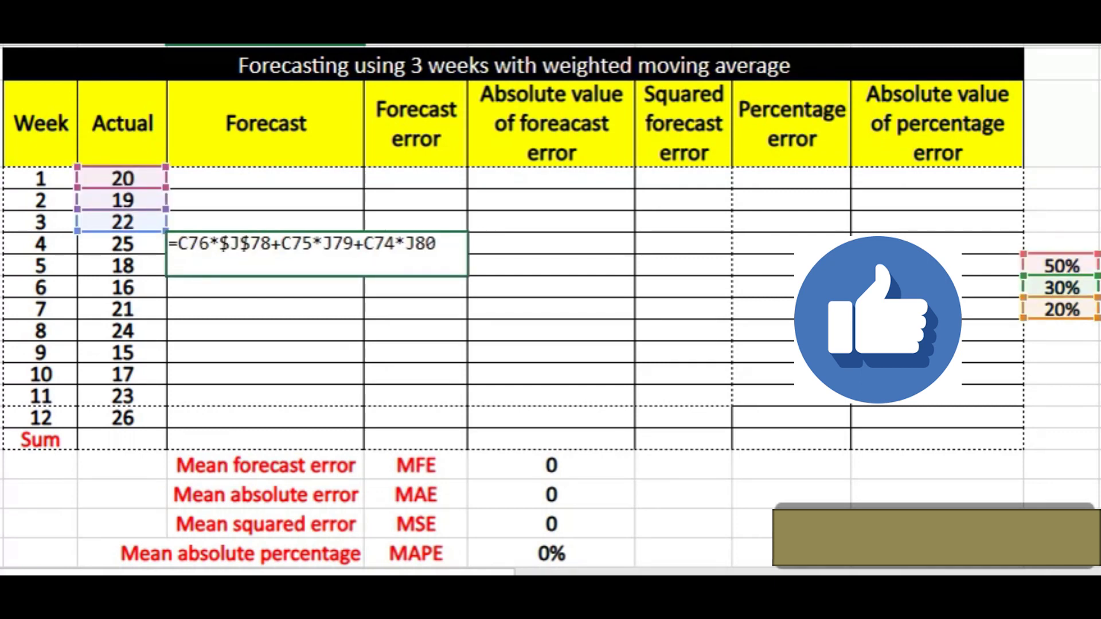
key("F4")
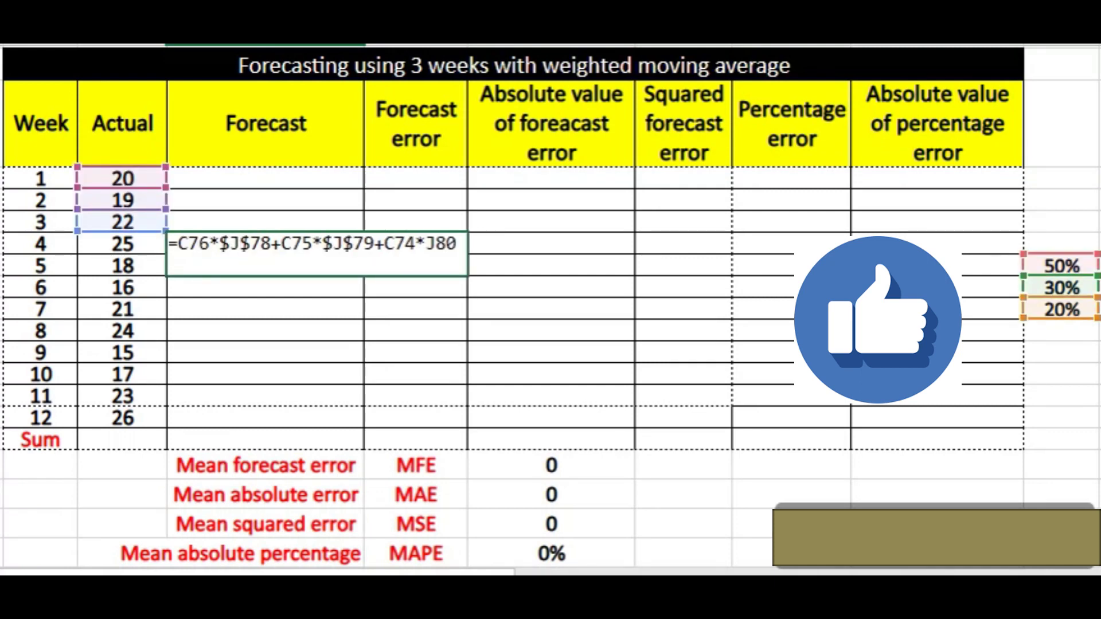
key("F4")
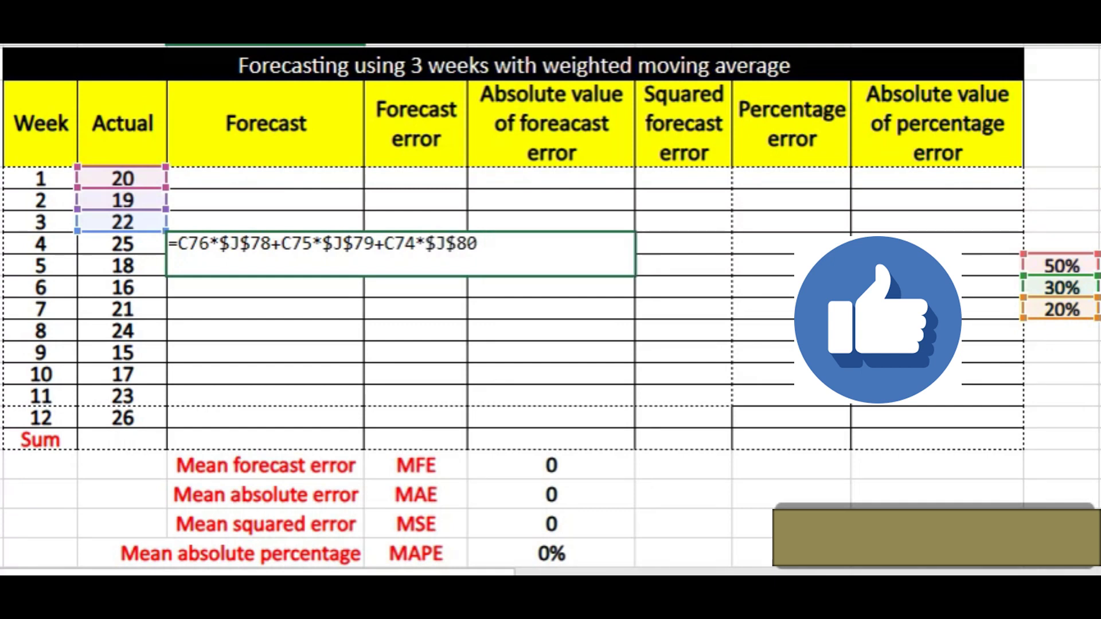
key("Return")
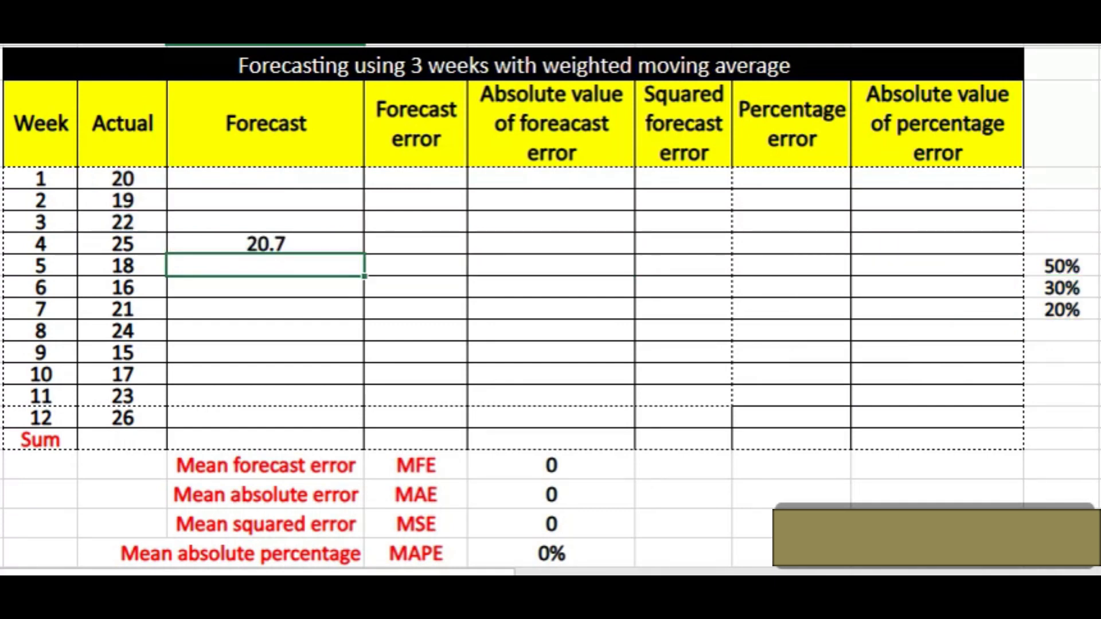
Step: Copy the week 4 forecast formula down the Forecast column through week 12
left_click(265, 244)
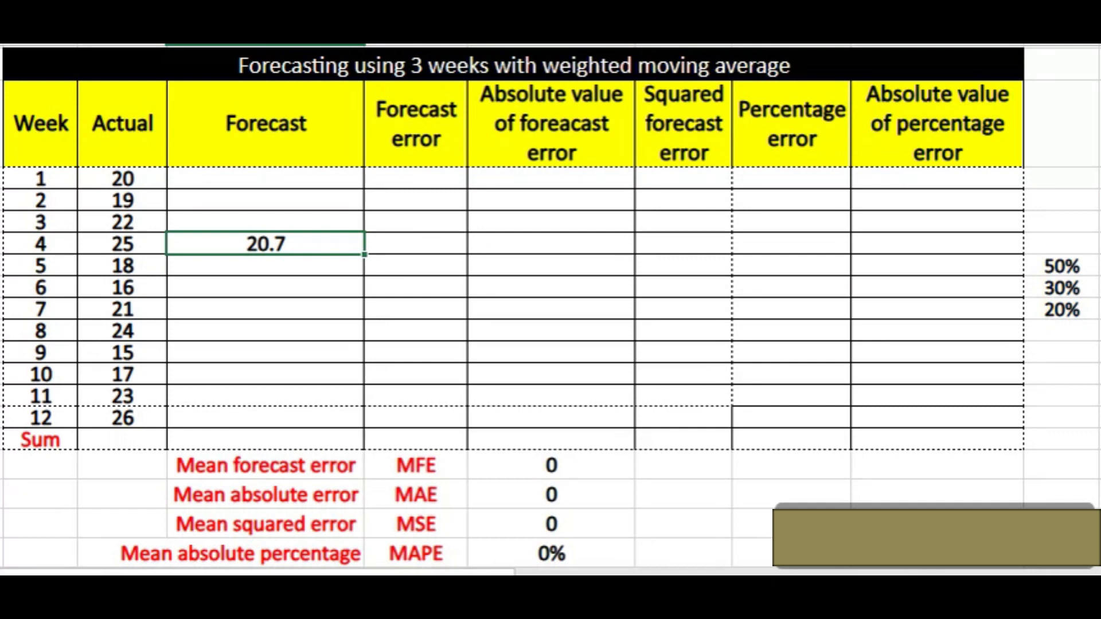
left_click_drag(364, 254, 361, 421)
left_click(266, 310)
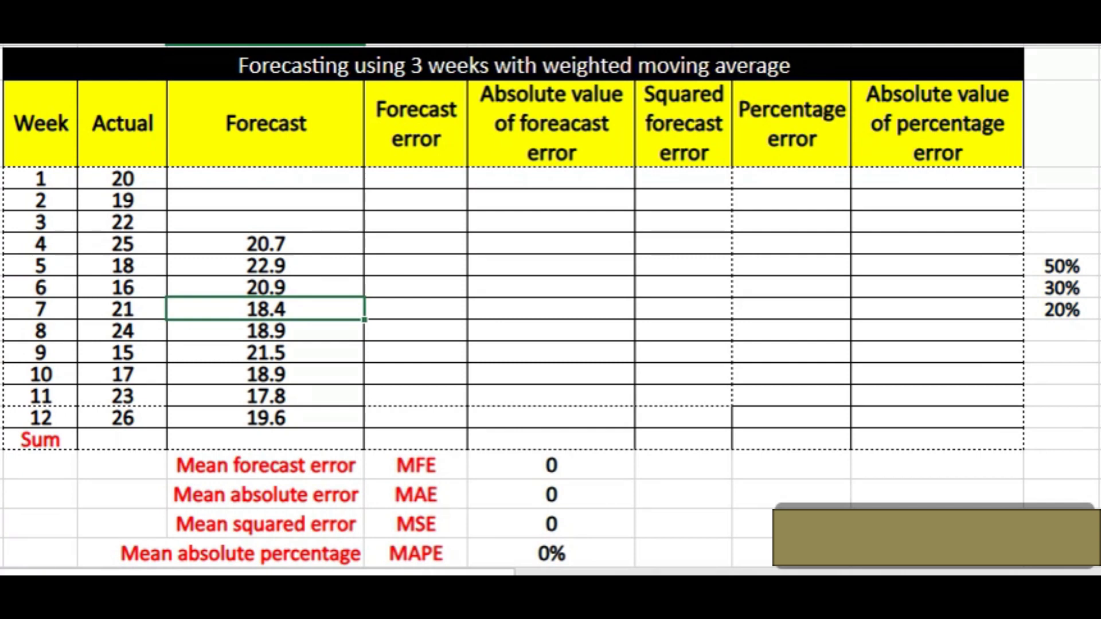
Step: Calculate the forecast error for weeks 4 to 12 as actual minus forecast, starting with =C77-D77 in week 4
left_click(416, 244)
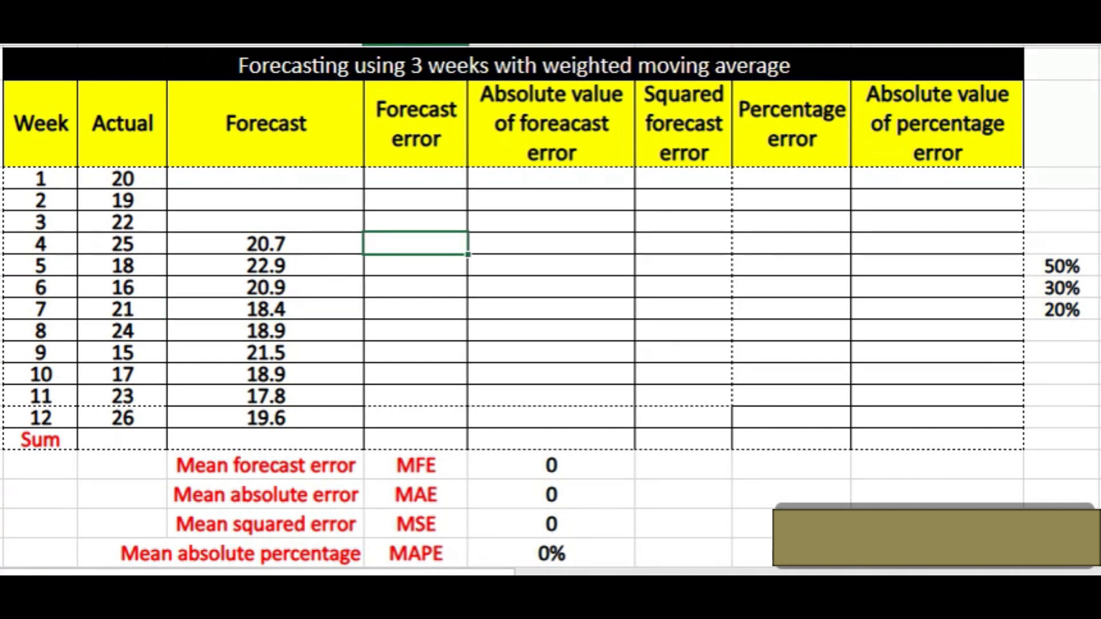
type("=")
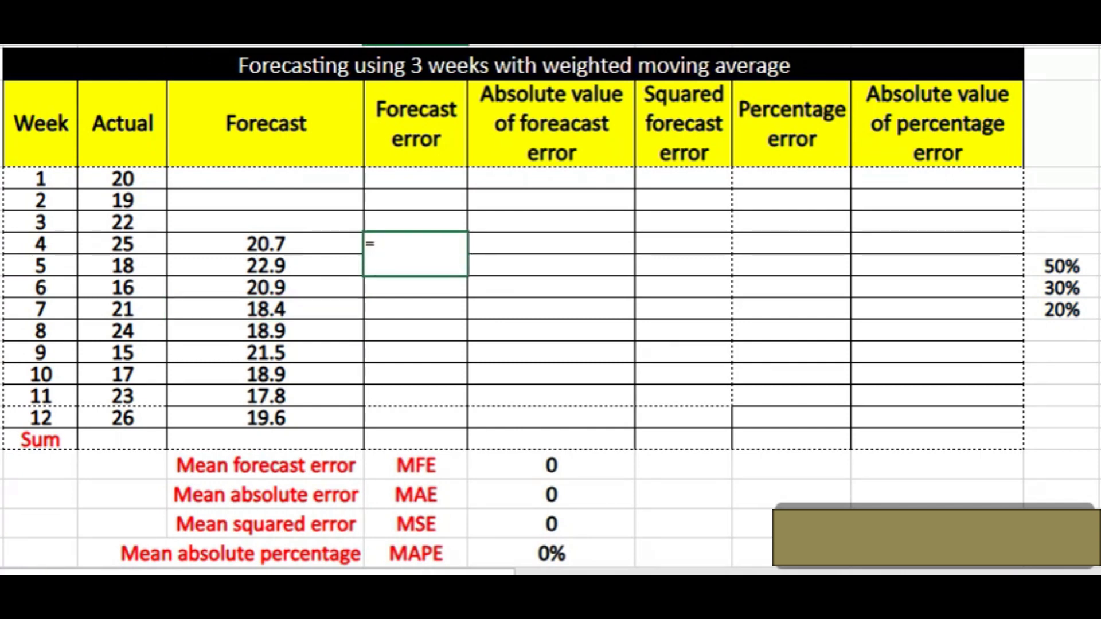
left_click(123, 244)
type("-")
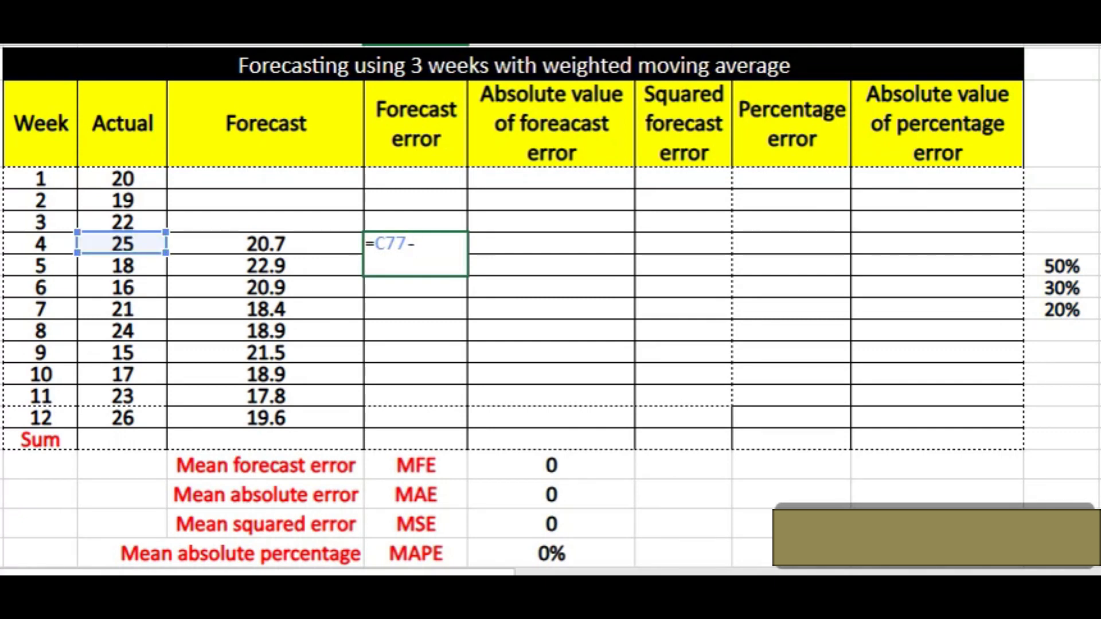
left_click(266, 243)
key("Return")
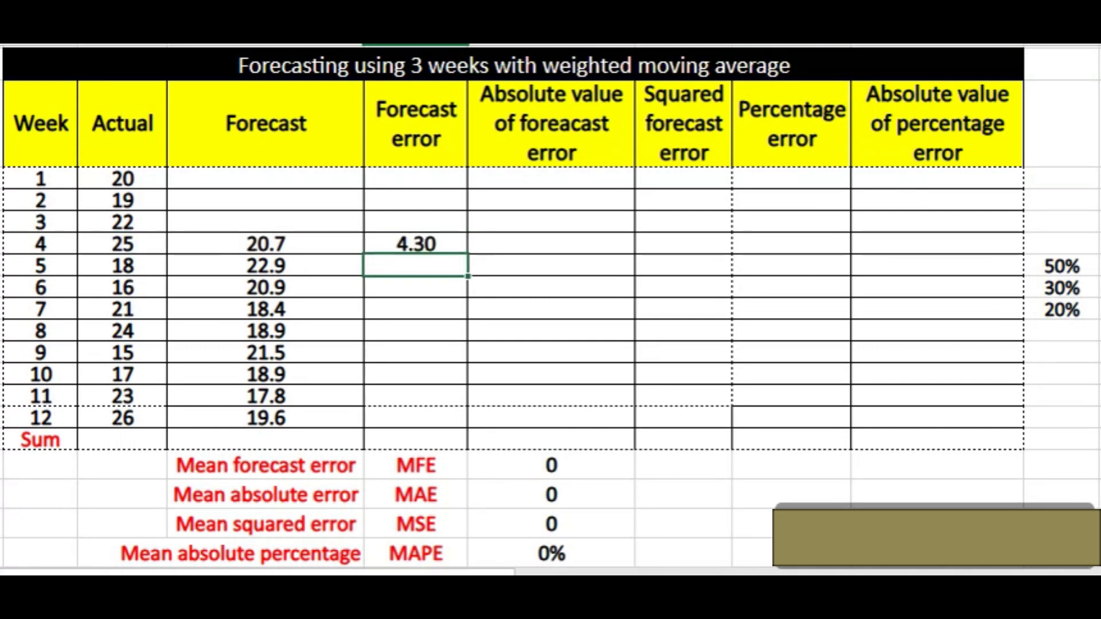
left_click(416, 244)
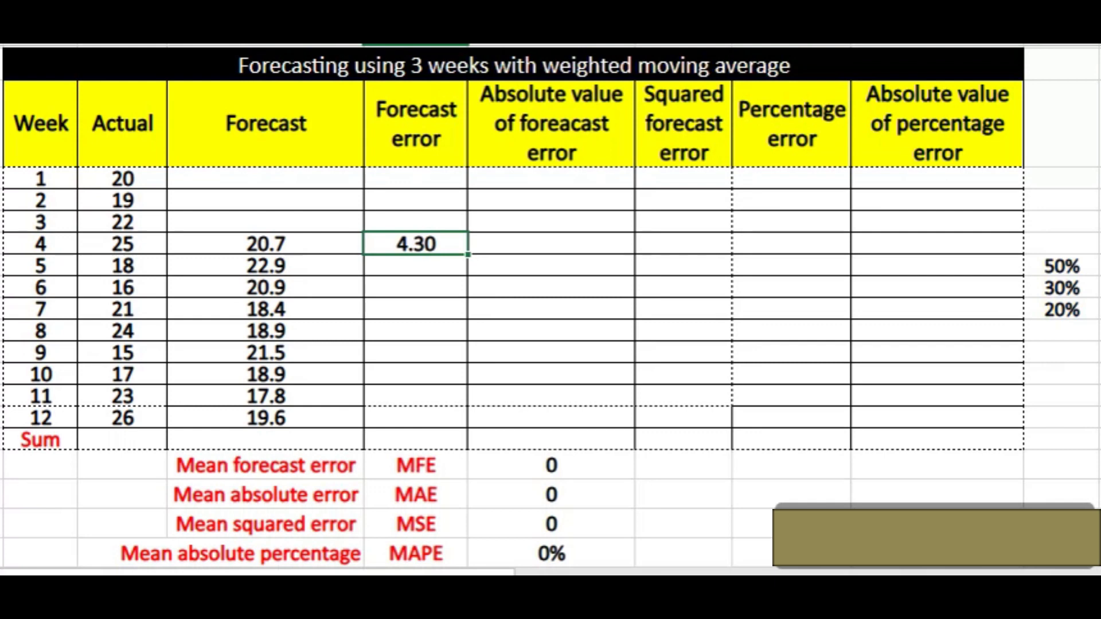
left_click_drag(468, 255, 468, 423)
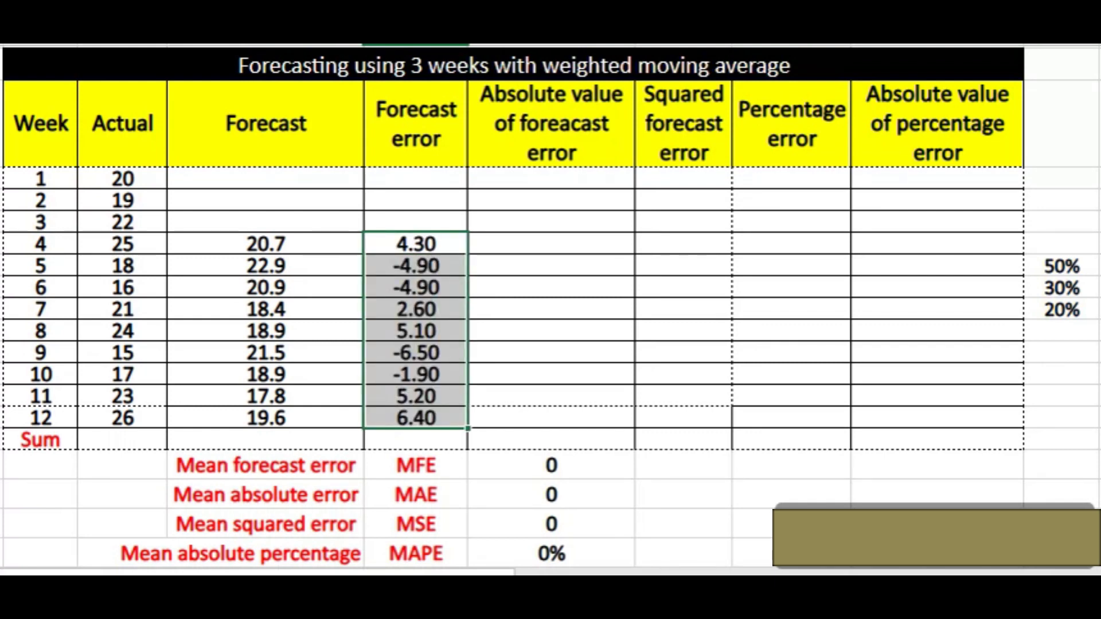
Step: Calculate the absolute value of the forecast error for weeks 4 to 12 with the ABS function, starting from E77 in week 4
left_click(551, 287)
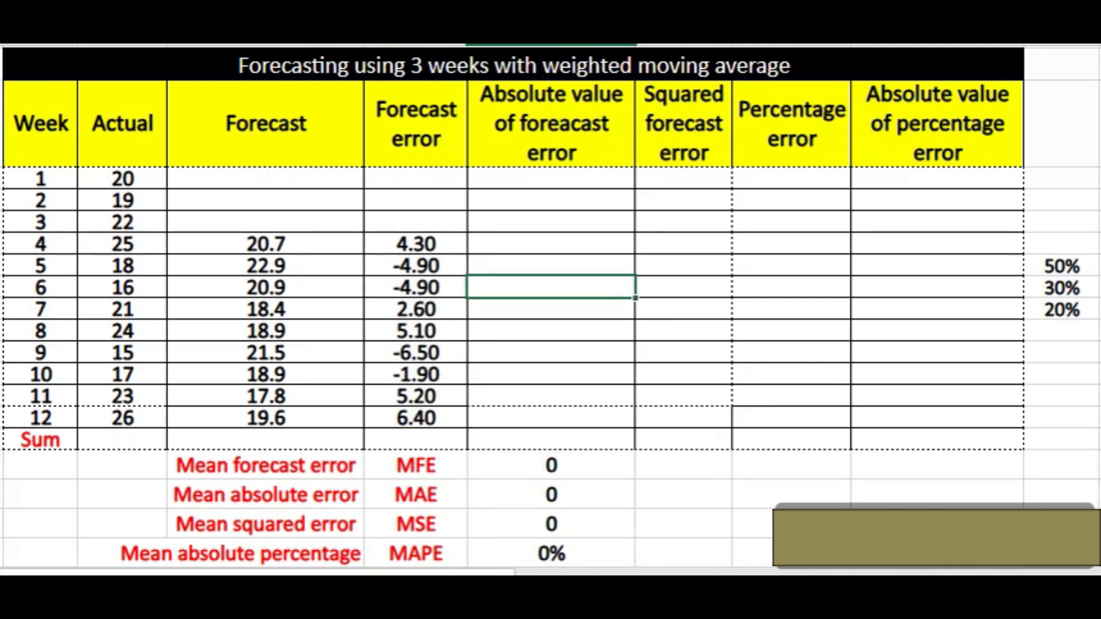
left_click(551, 244)
type("=abs")
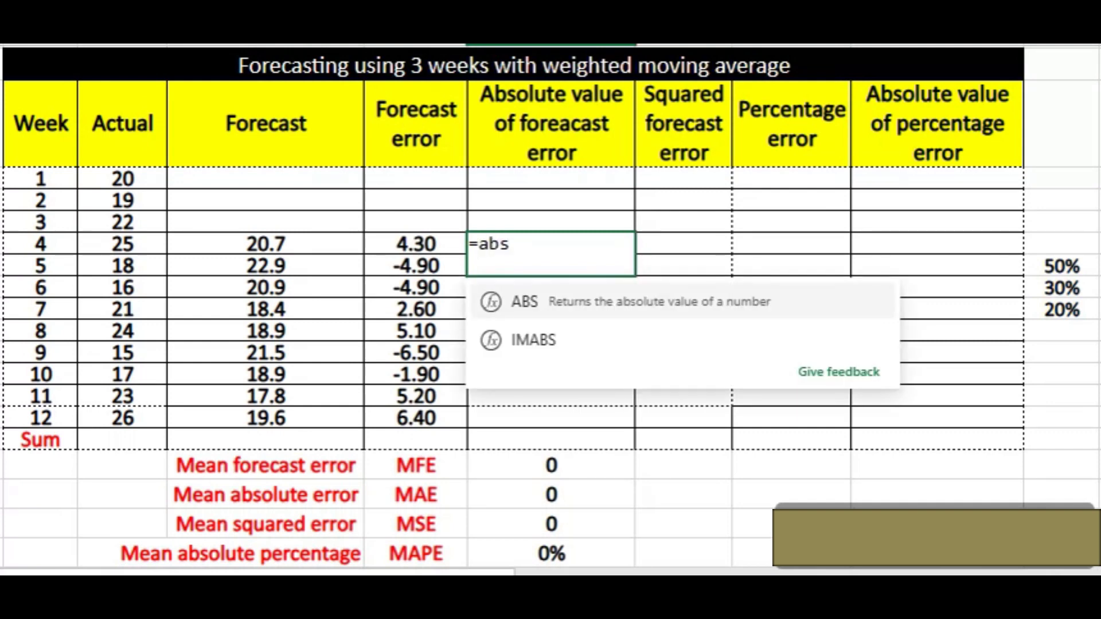
key("Tab")
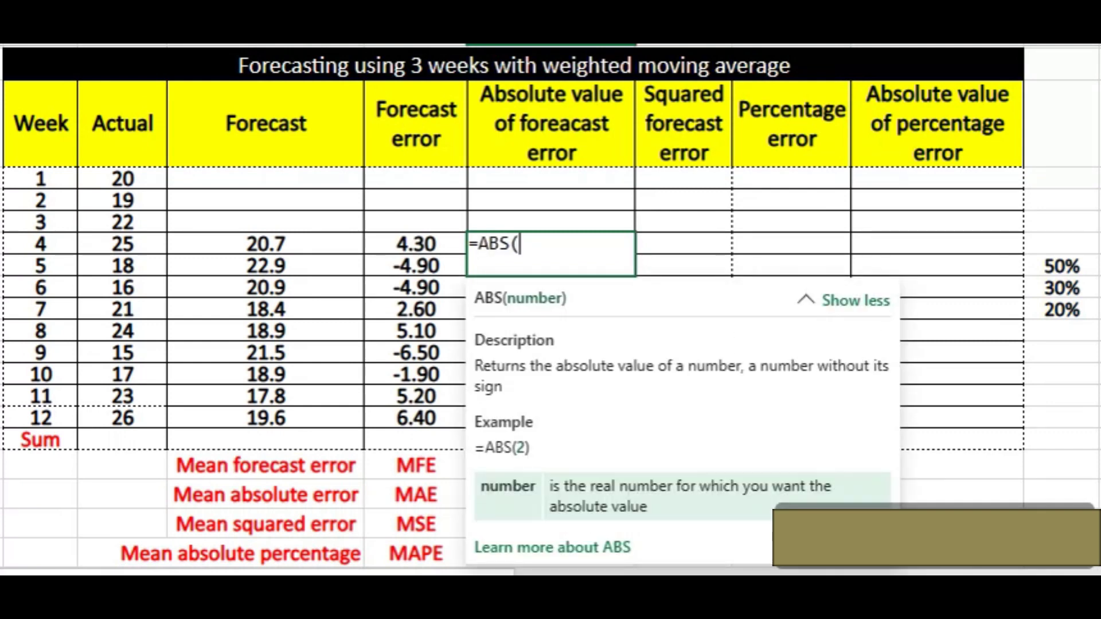
left_click(416, 244)
key("Return")
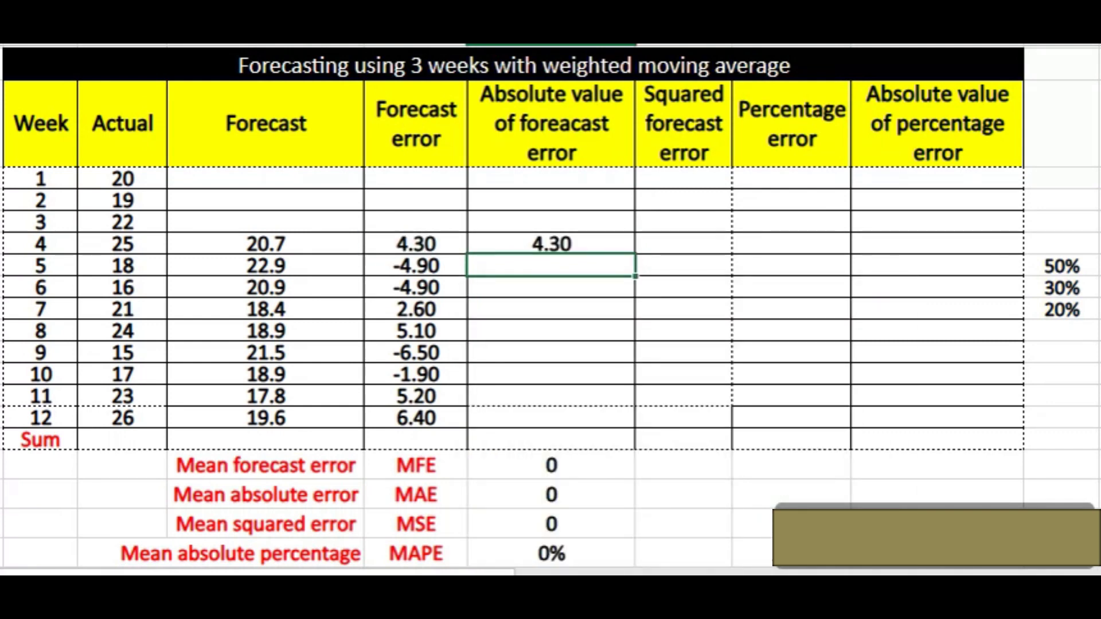
left_click(552, 244)
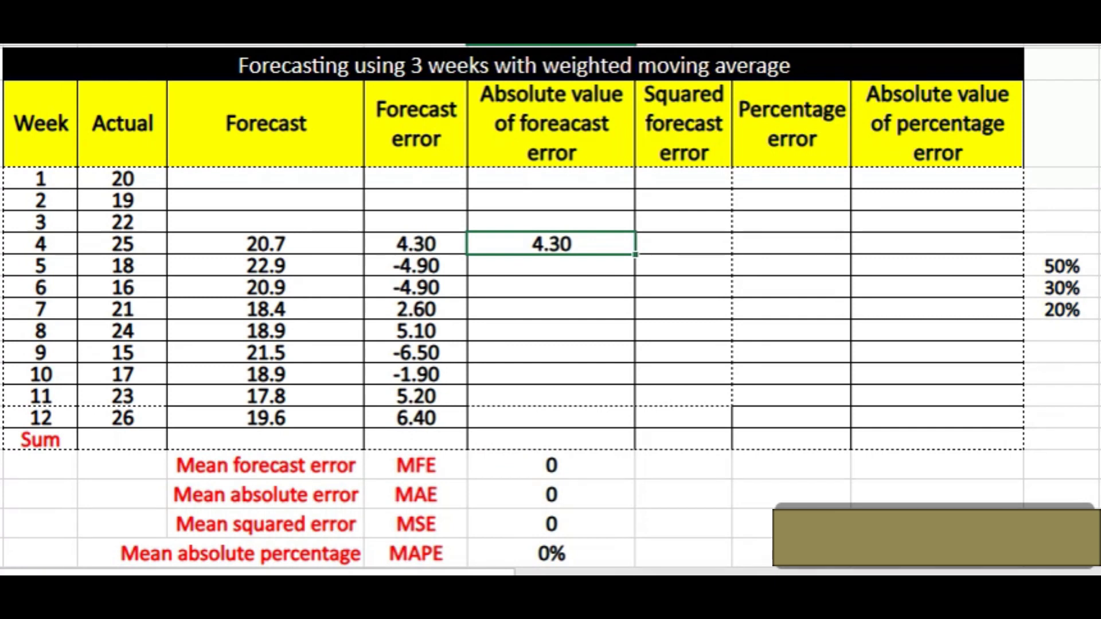
left_click_drag(635, 255, 635, 424)
key("ctrl+d")
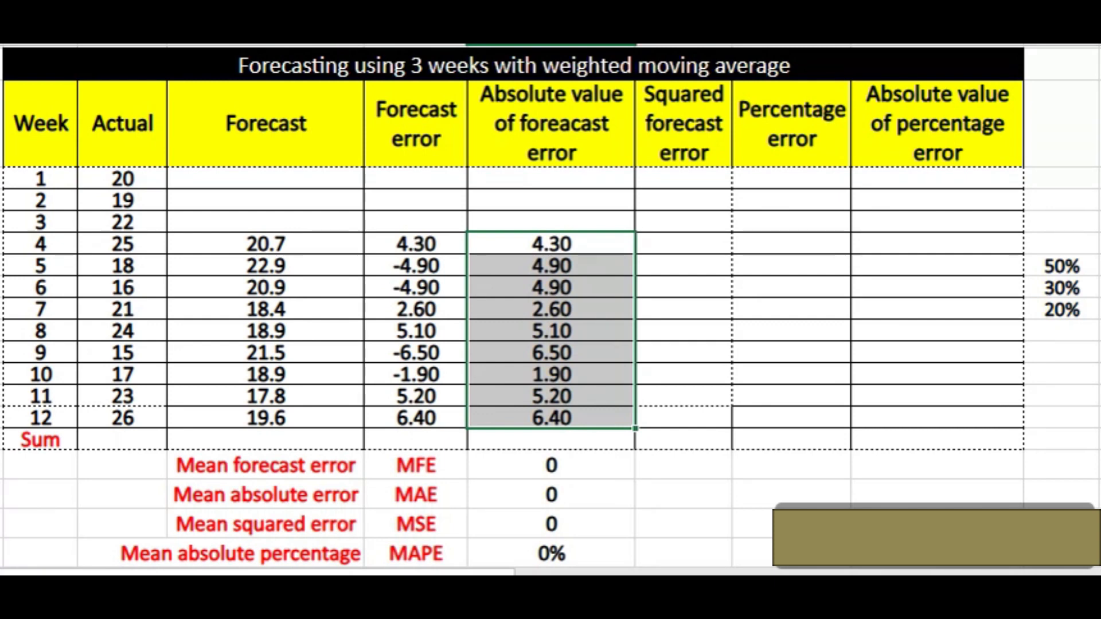
Step: Fill the Squared forecast error column for weeks 4 to 12, starting with =D77^2 in week 4
key("Right")
type("=D77")
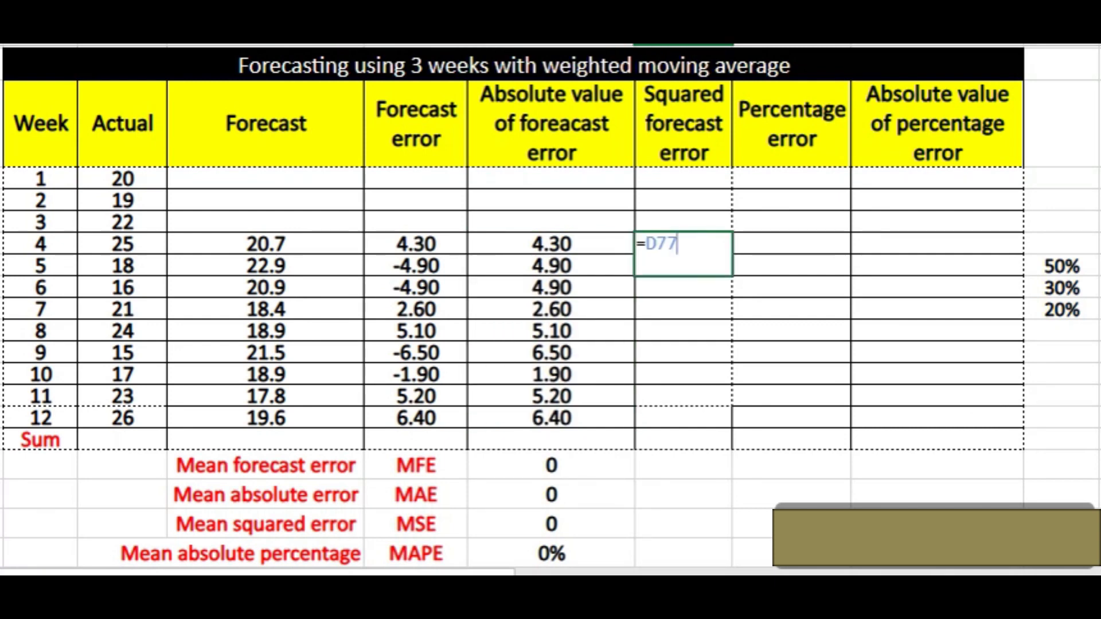
left_click(266, 244)
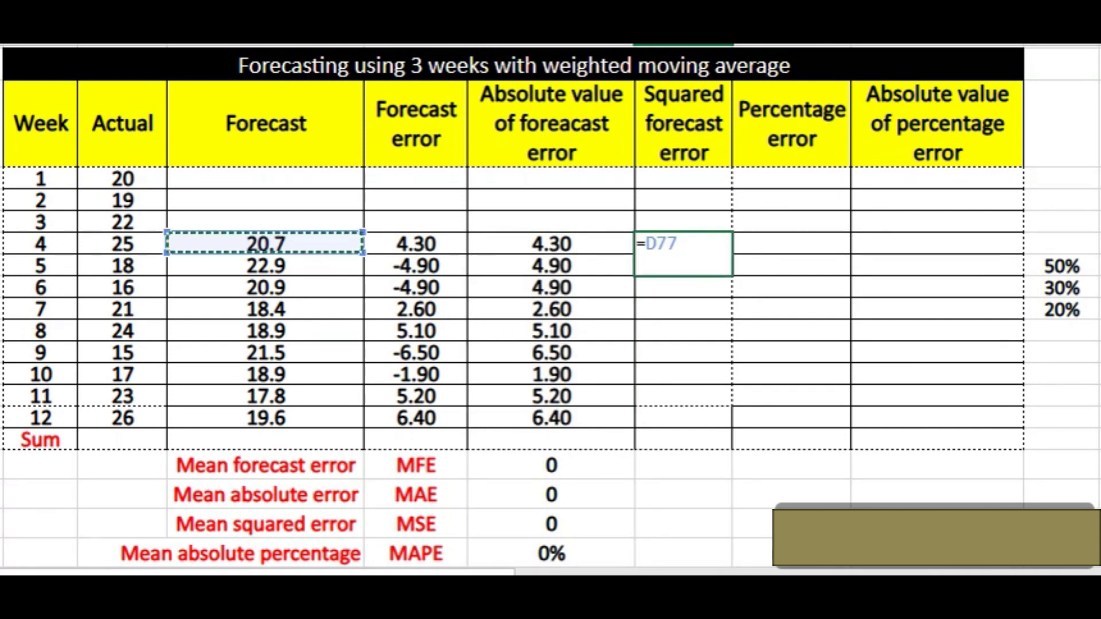
type("^2")
key("Return")
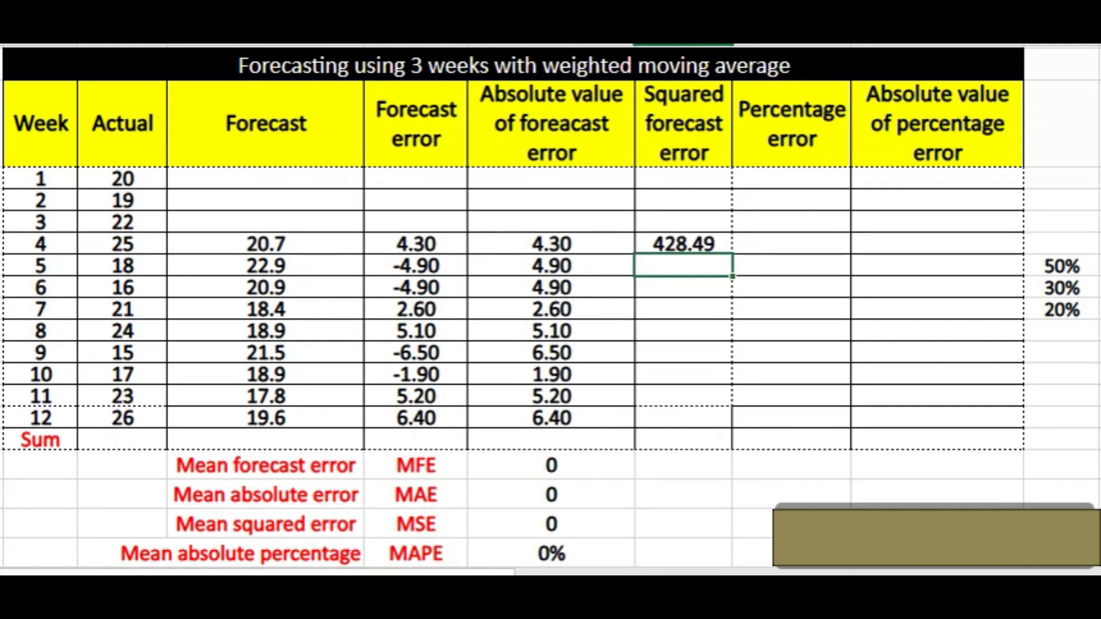
left_click(684, 244)
left_click_drag(732, 255, 683, 418)
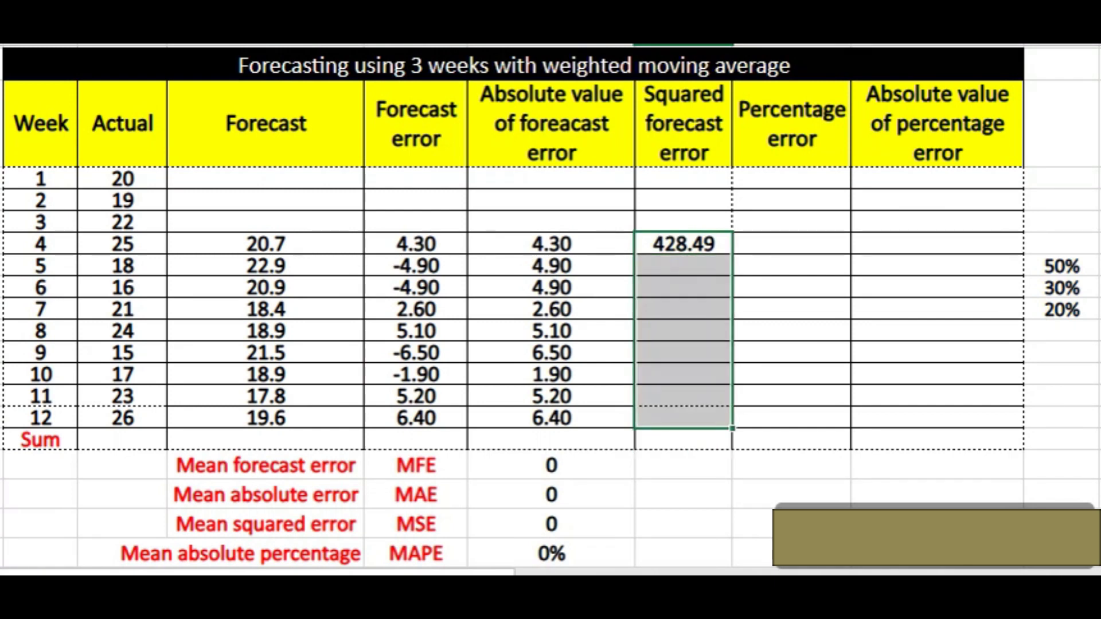
key("ctrl+d")
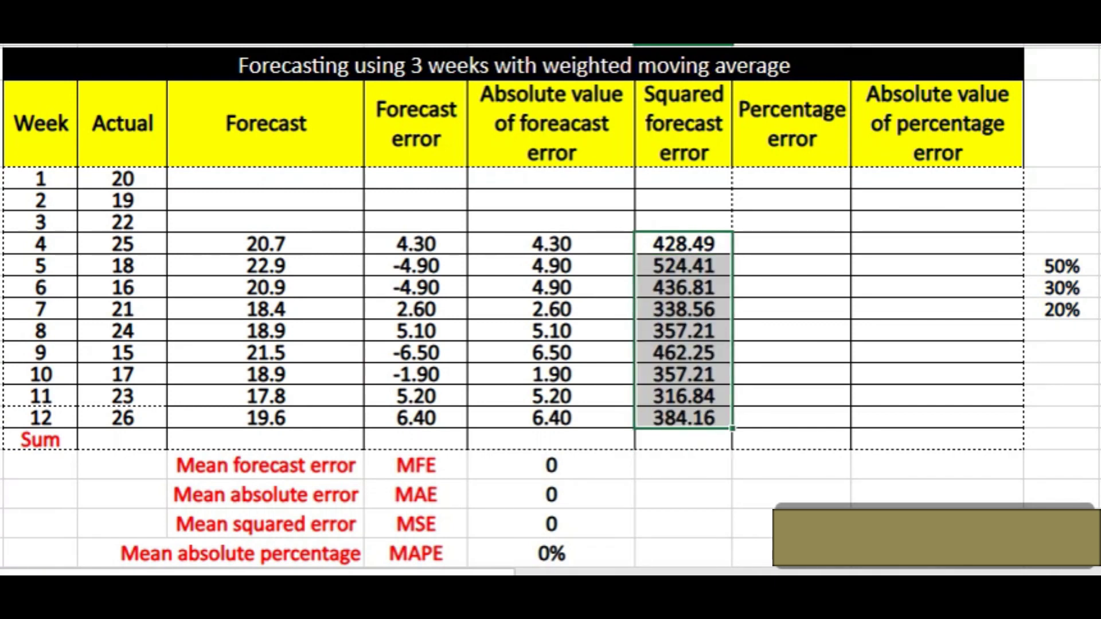
Step: Calculate the percentage error for weeks 4 to 12 as forecast error divided by actual, starting with =E77/C77 in week 4
left_click(791, 243)
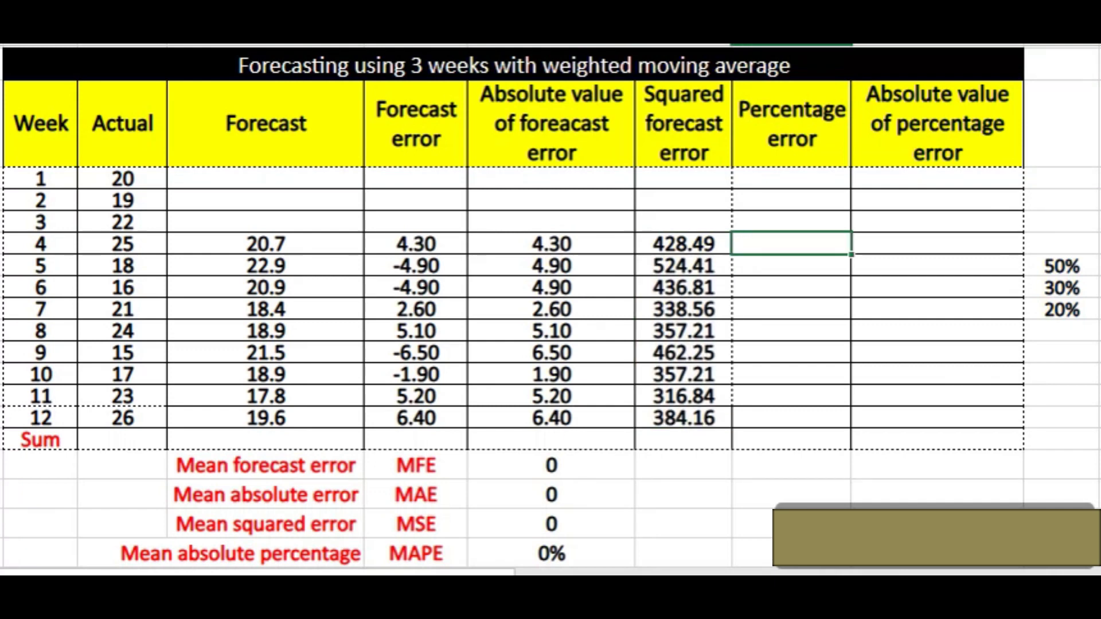
type("=")
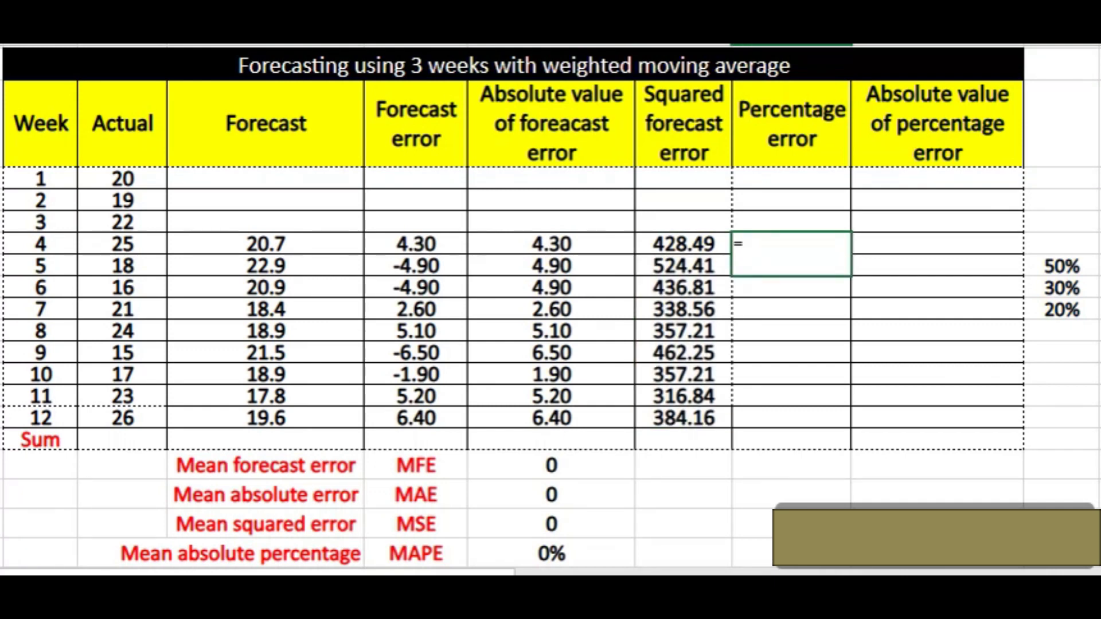
left_click(416, 243)
type("/")
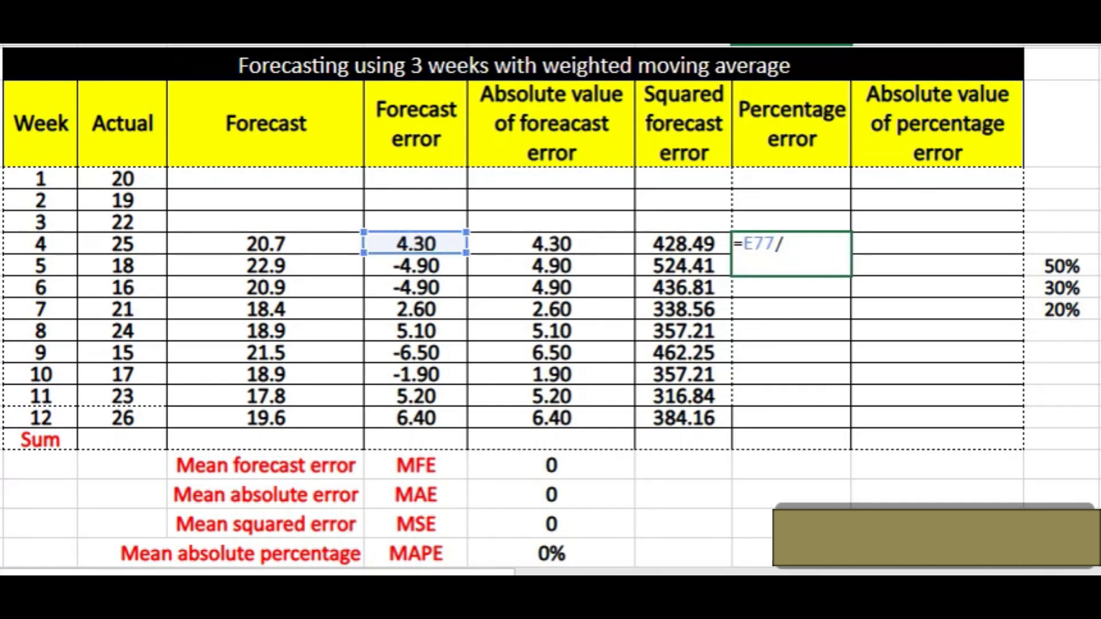
left_click(122, 244)
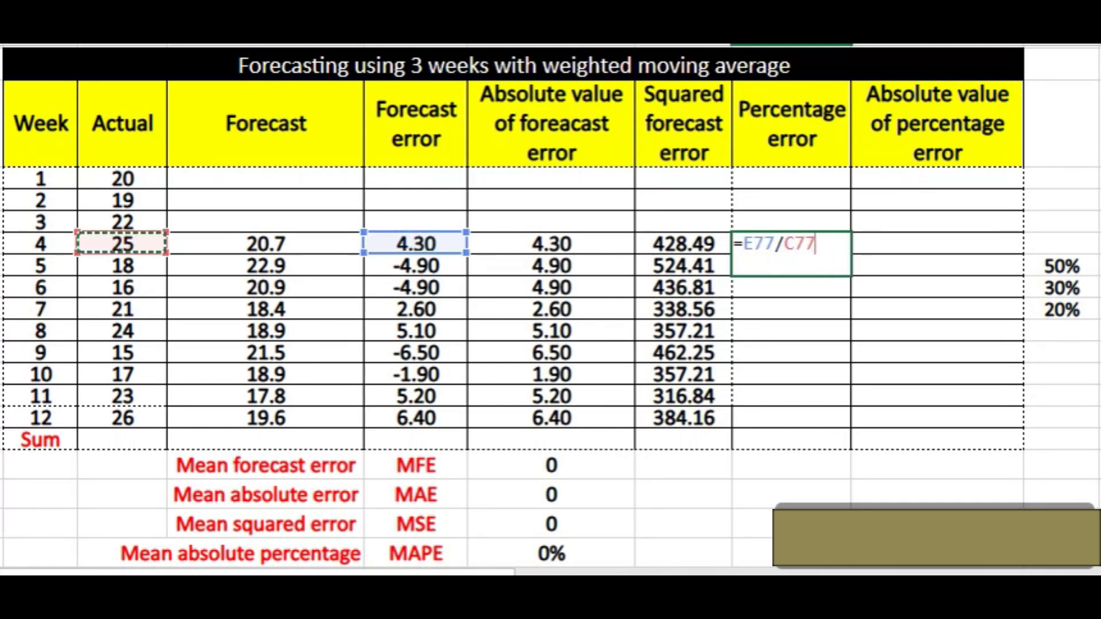
key("Return")
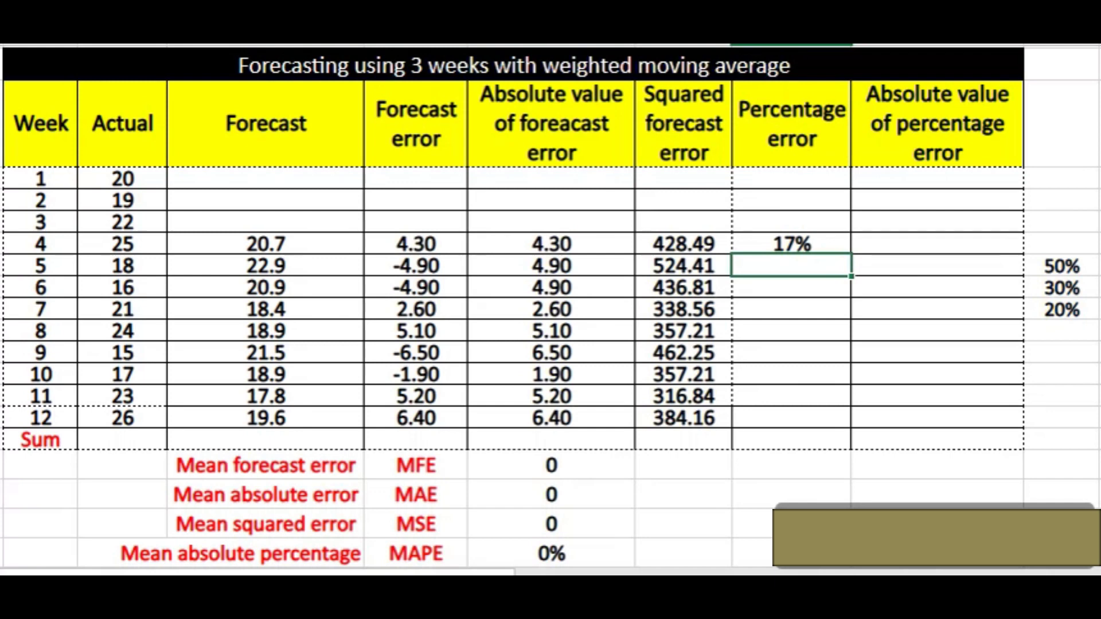
left_click(792, 244)
left_click_drag(851, 255, 851, 420)
key("ctrl+d")
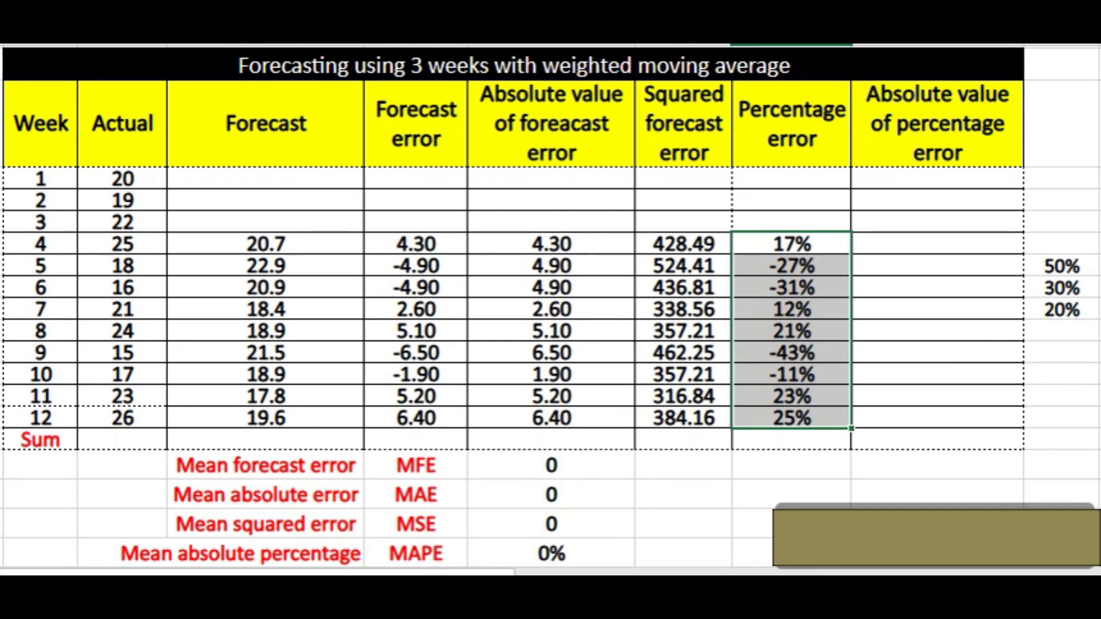
Step: Calculate the absolute value of the percentage error for weeks 4 to 12 with the ABS function
left_click(937, 244)
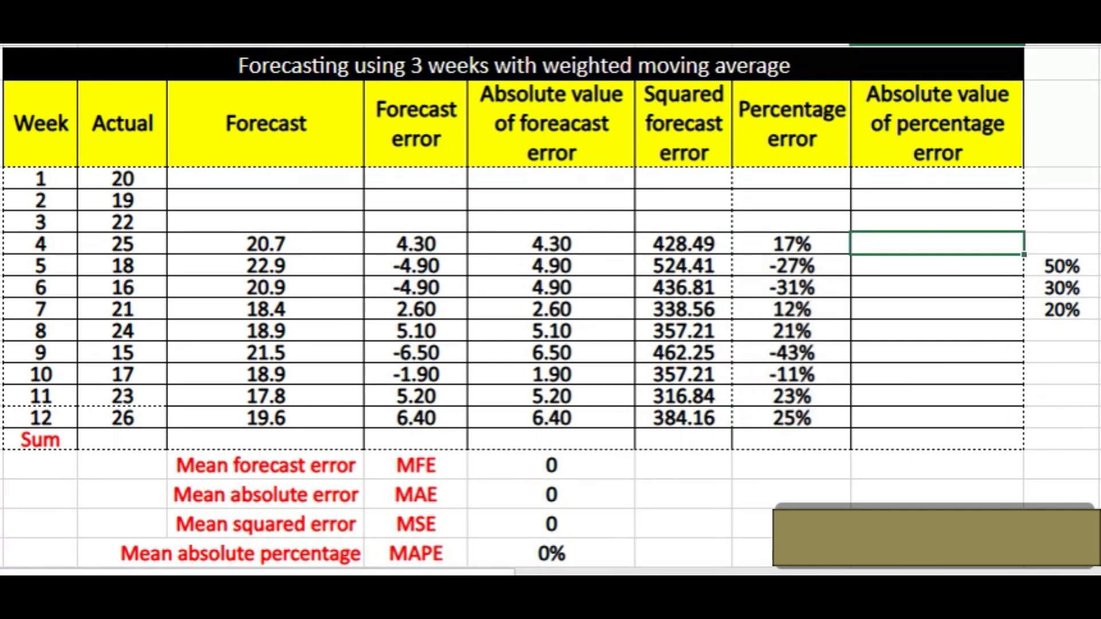
type("=")
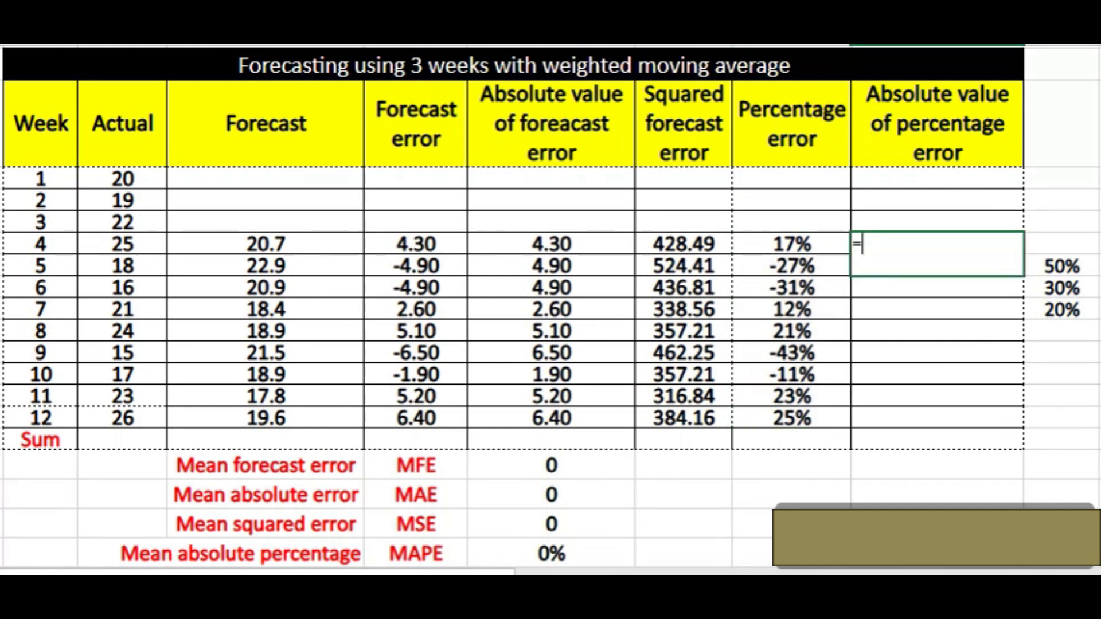
type("abs")
key("Tab")
left_click(791, 244)
key("Return")
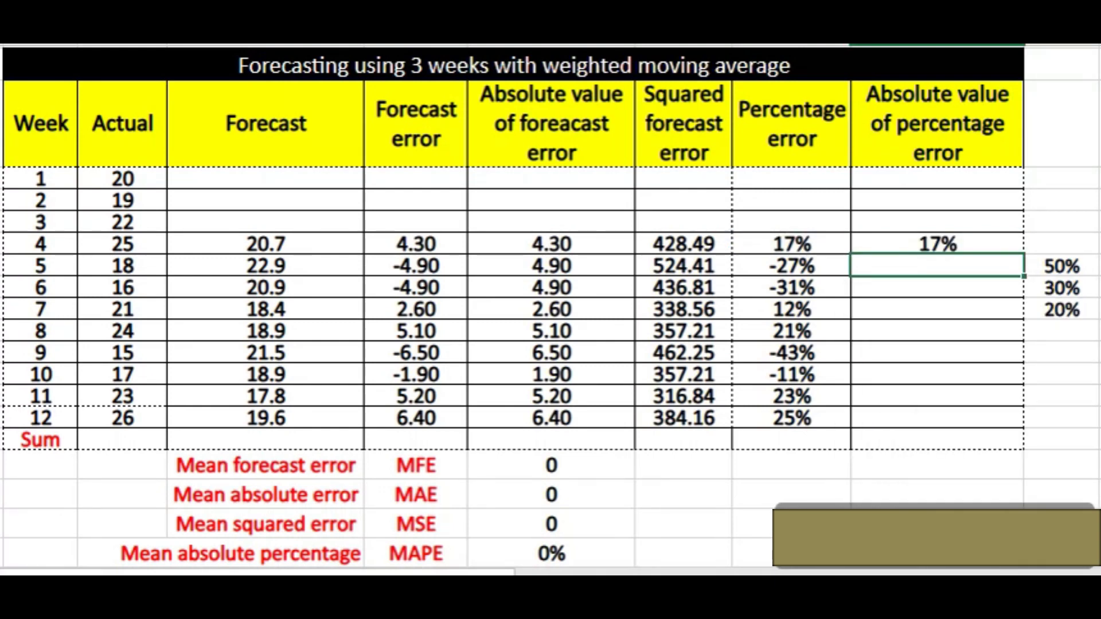
left_click(937, 244)
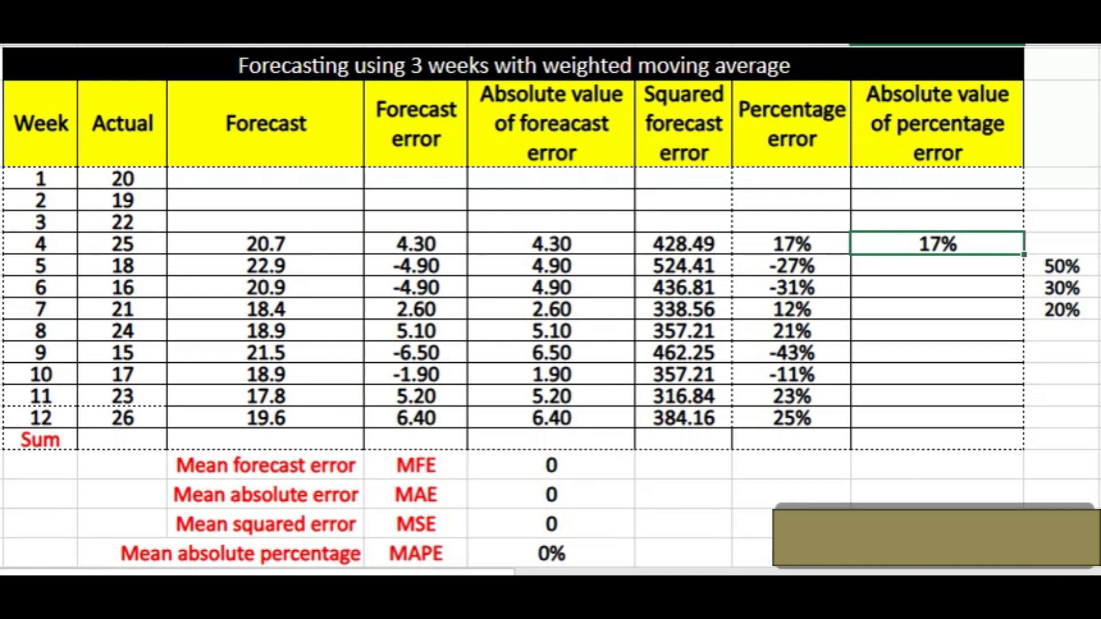
left_click_drag(1025, 255, 1024, 423)
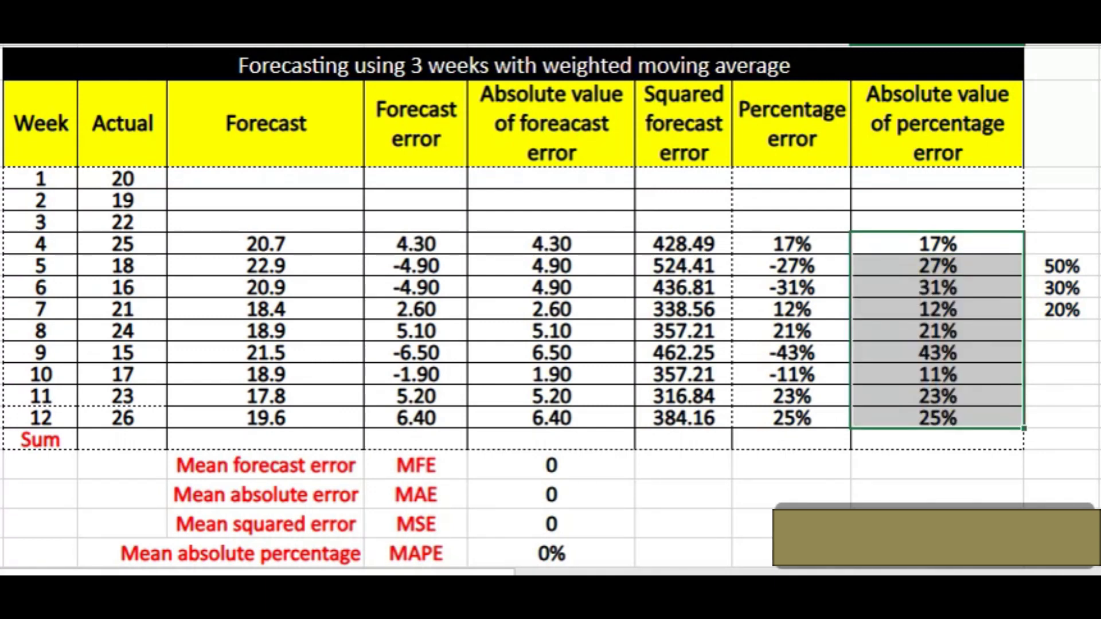
left_click(122, 440)
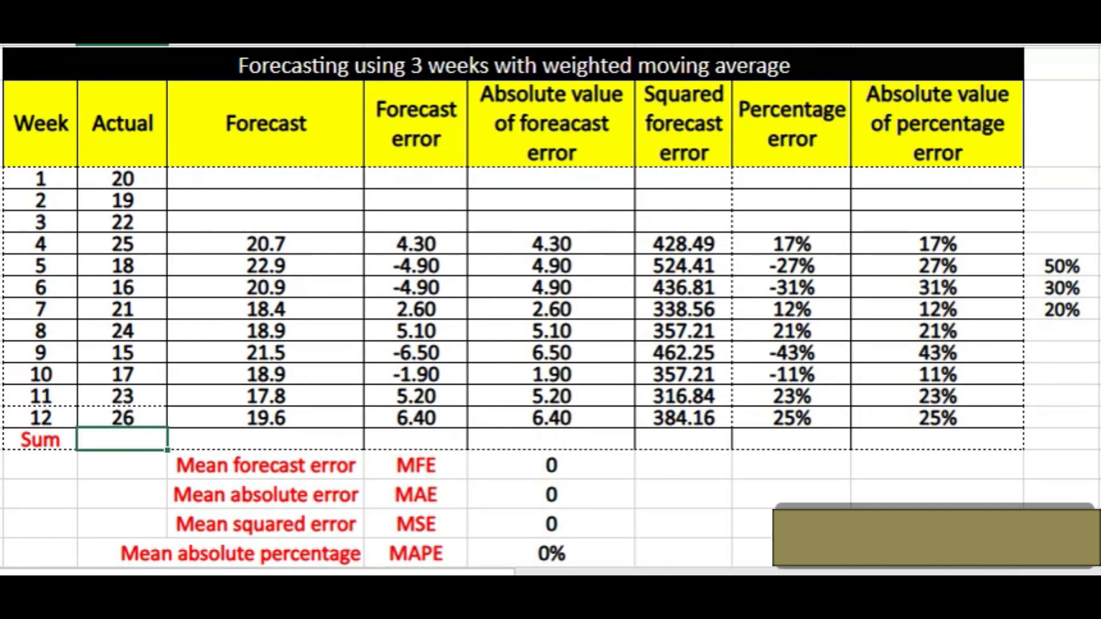
type("=sum")
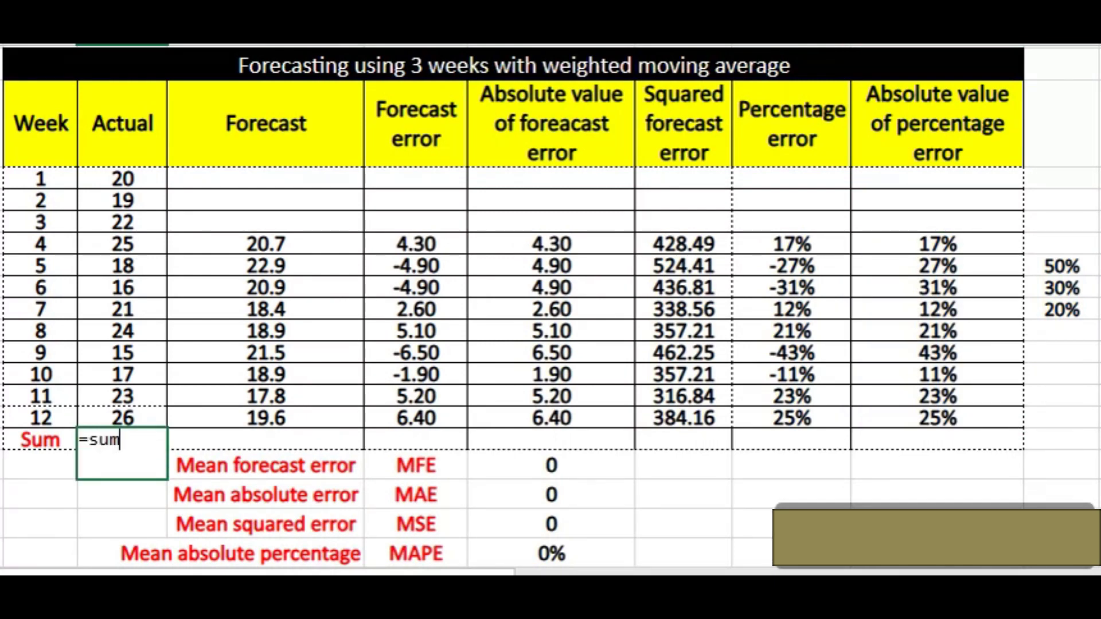
key("Tab")
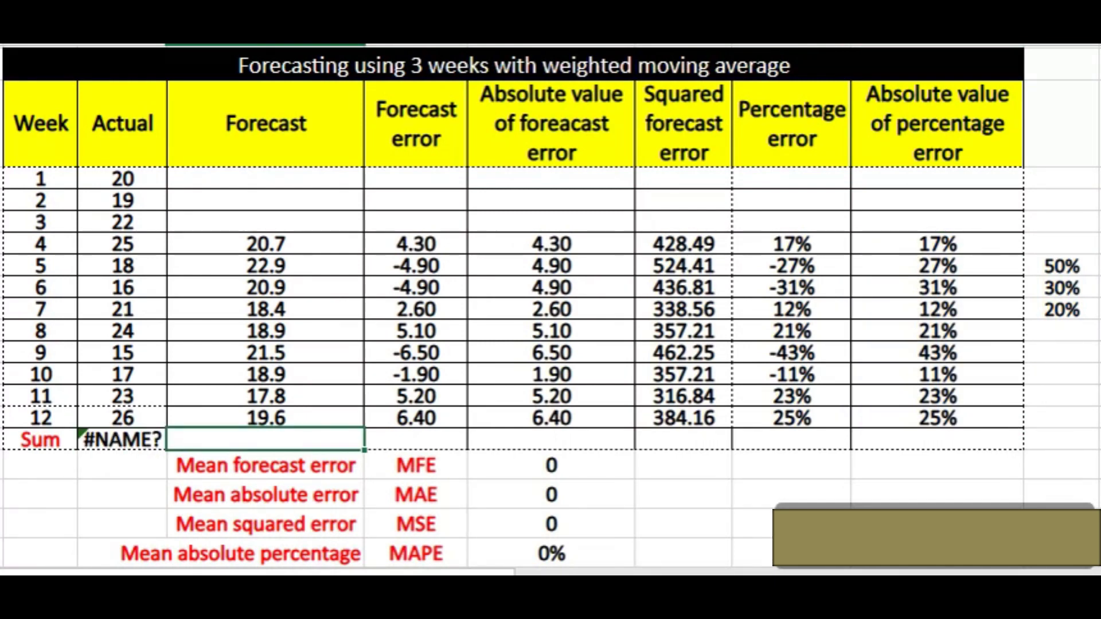
Step: Total the Actual column for weeks 1 to 12 in the Sum row with the SUM function over C74:C85
left_click(122, 439)
type("=sum")
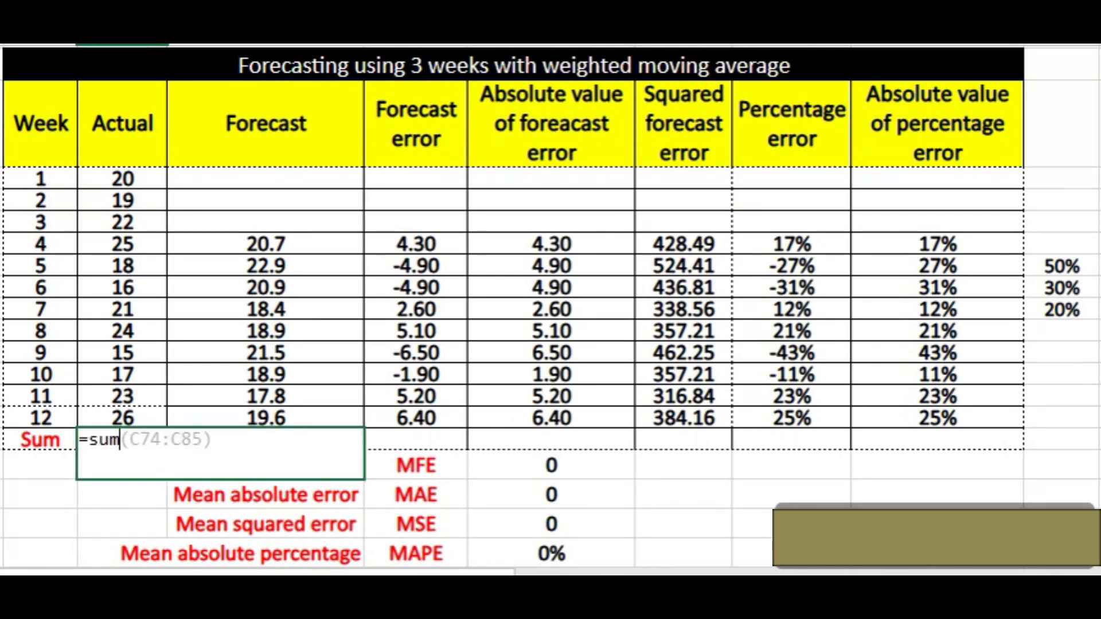
key("Tab")
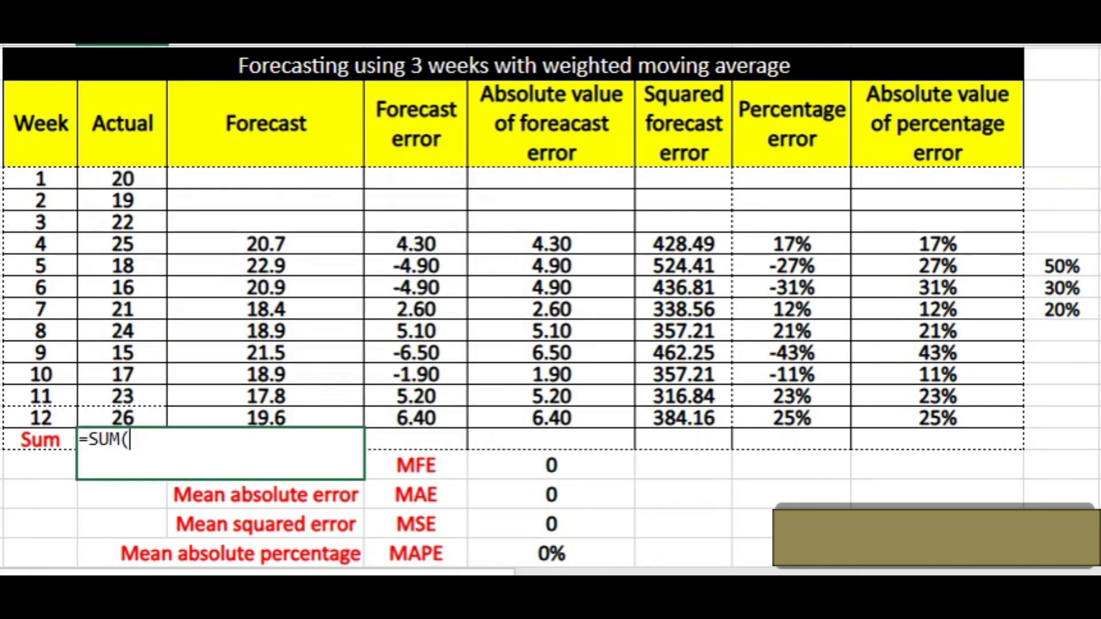
key("Up")
left_click_drag(122, 418, 122, 179)
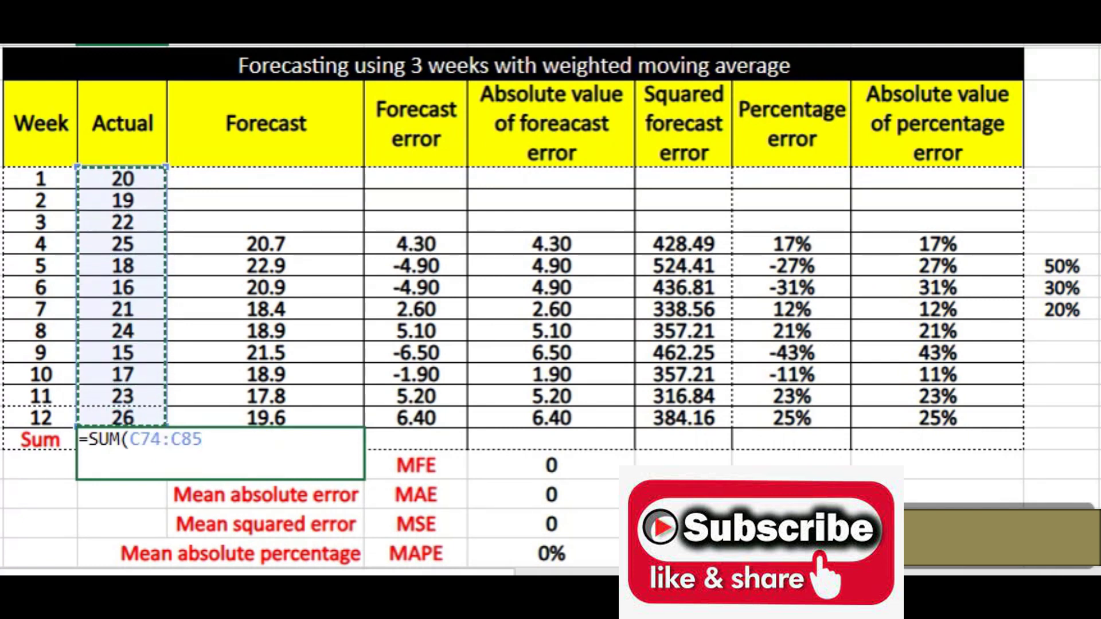
key("Return")
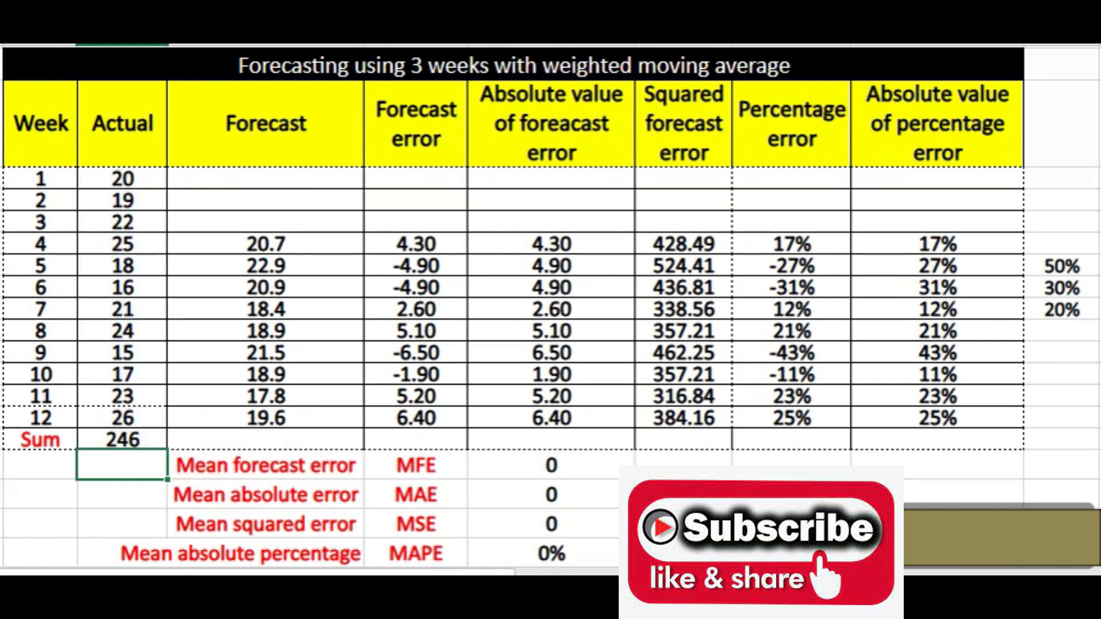
Step: Copy the Actual column's sum formula across the Sum row, from Forecast through Absolute value of percentage error
key("Up")
key("ctrl+c")
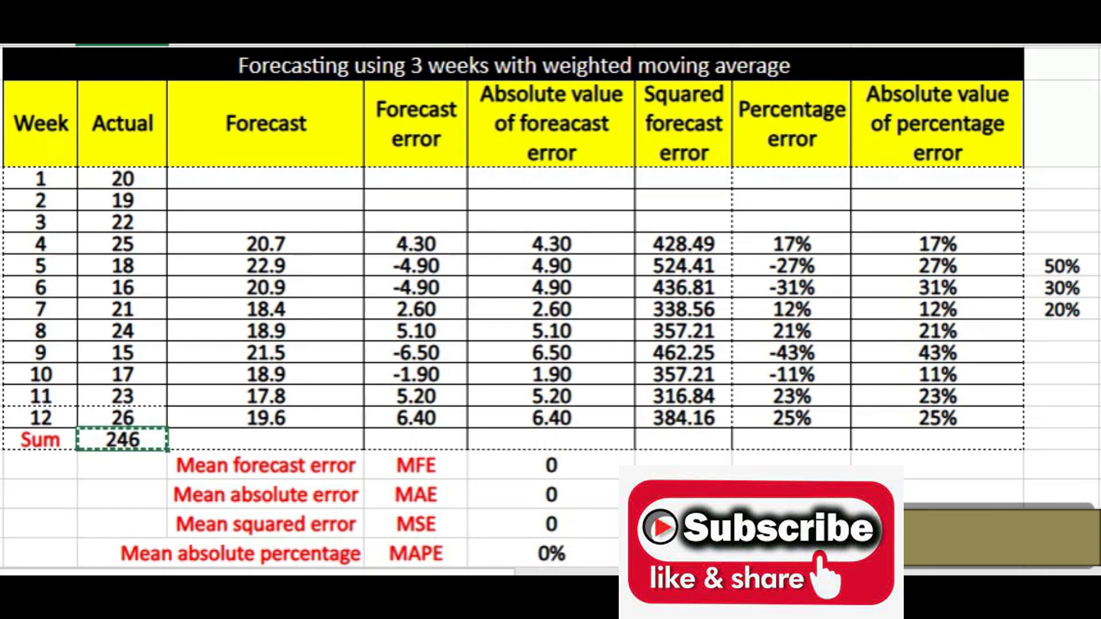
key("Right")
left_click_drag(266, 440, 938, 439)
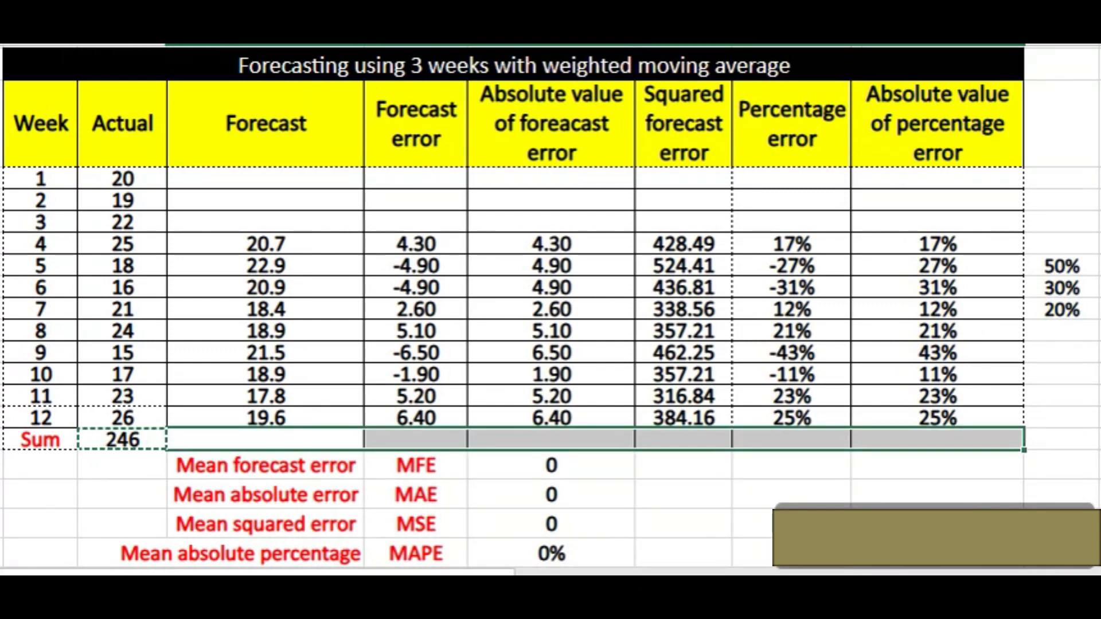
key("ctrl+v")
Step: Format the Sum cell of the Absolute value of percentage error column as Percentage
left_click(938, 439)
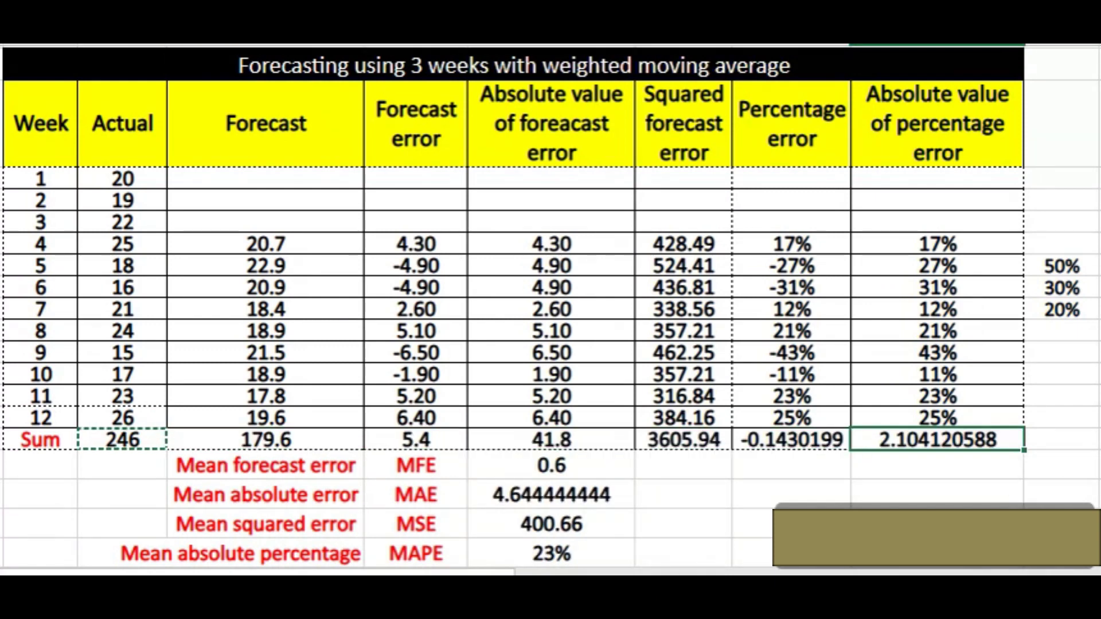
left_click(895, 45)
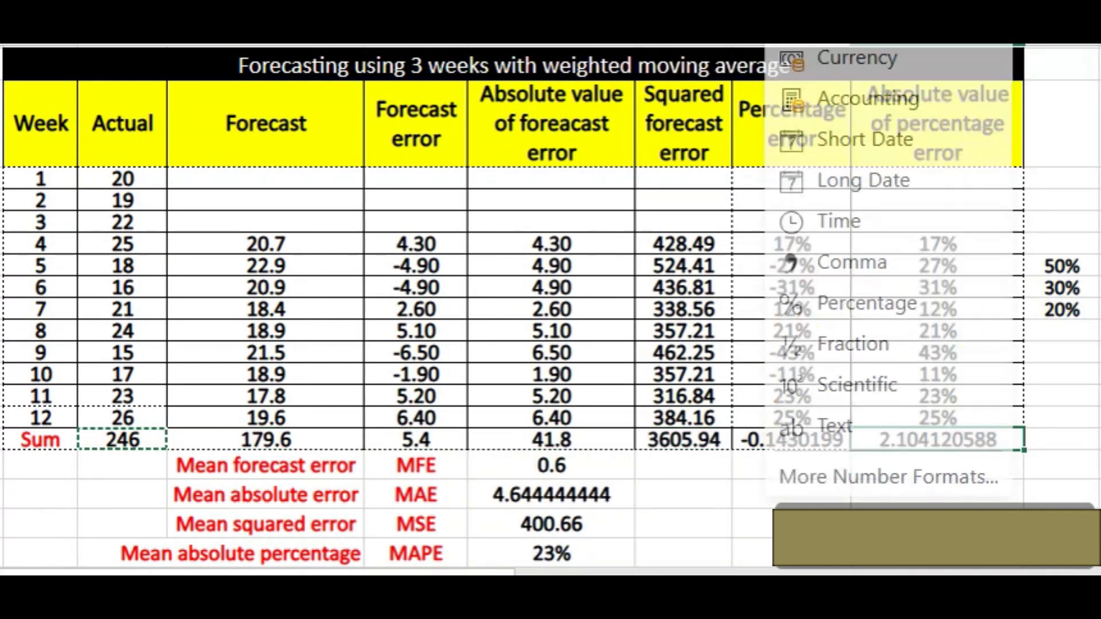
key("Down")
key("Down")
key("Down")
key("Return")
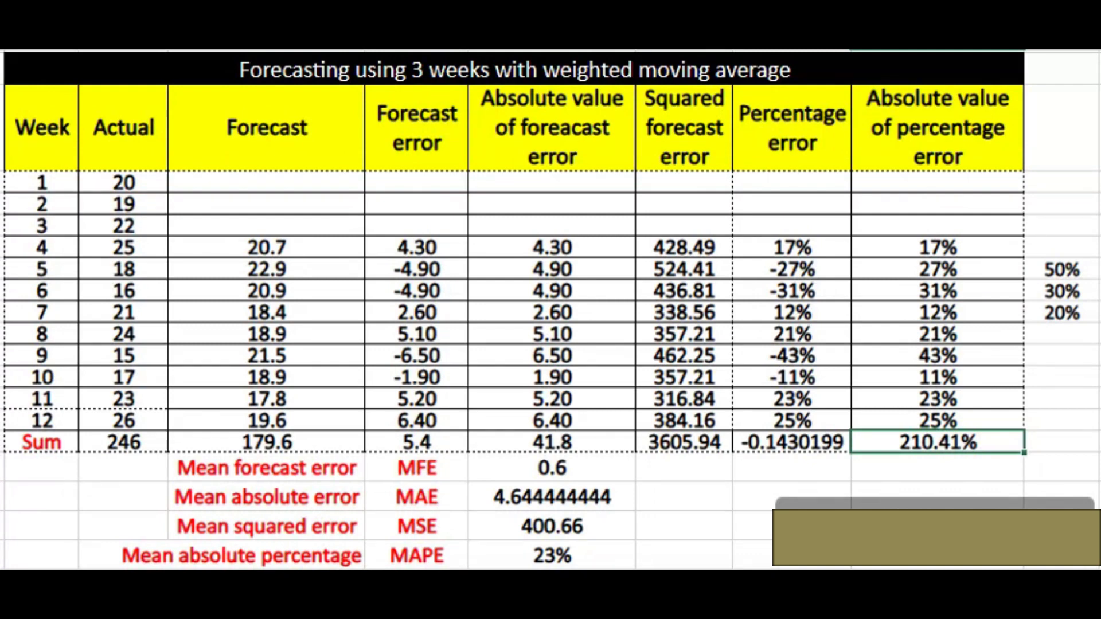
Step: Calculate the mean forecast error (MFE) as =E86/(12-3) and format it as a number with two decimals
left_click(551, 468)
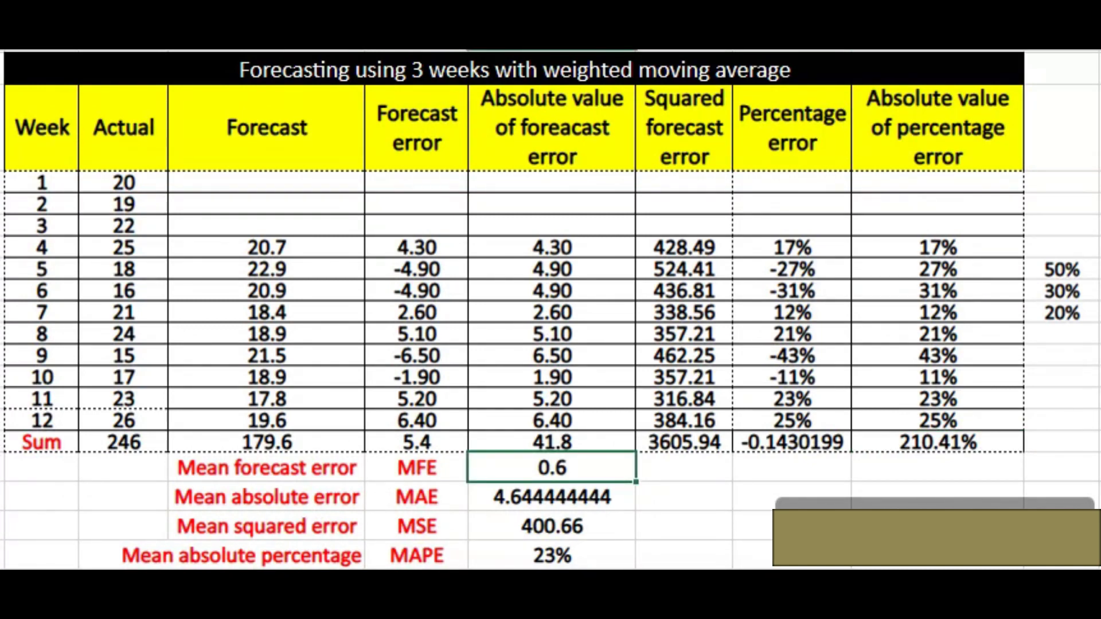
type("=")
left_click(417, 443)
type("/")
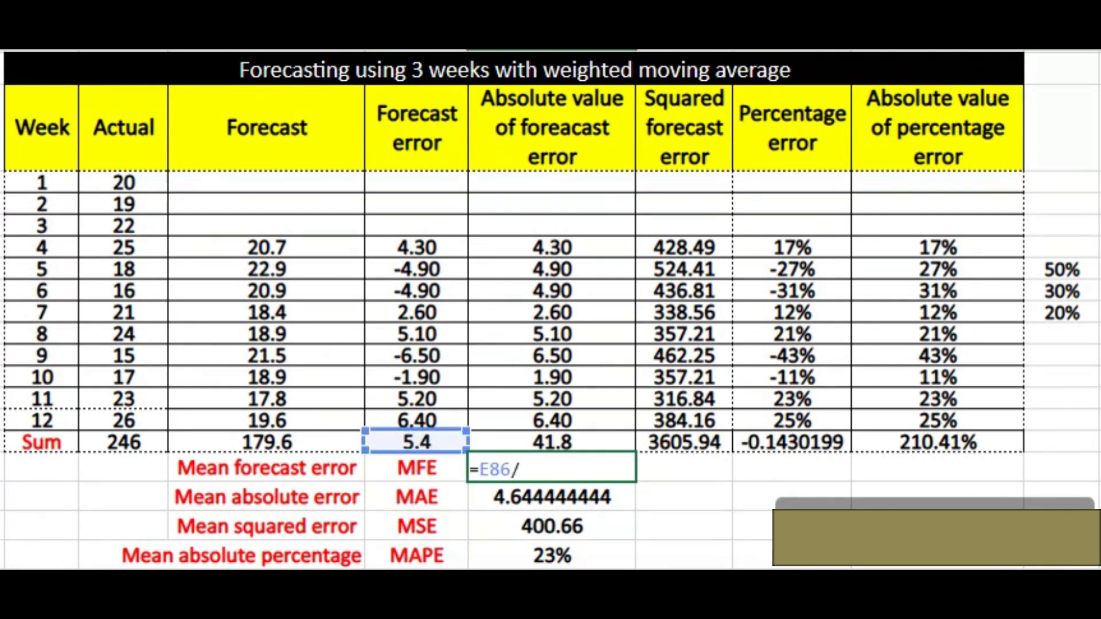
type("(12-3)")
key("Return")
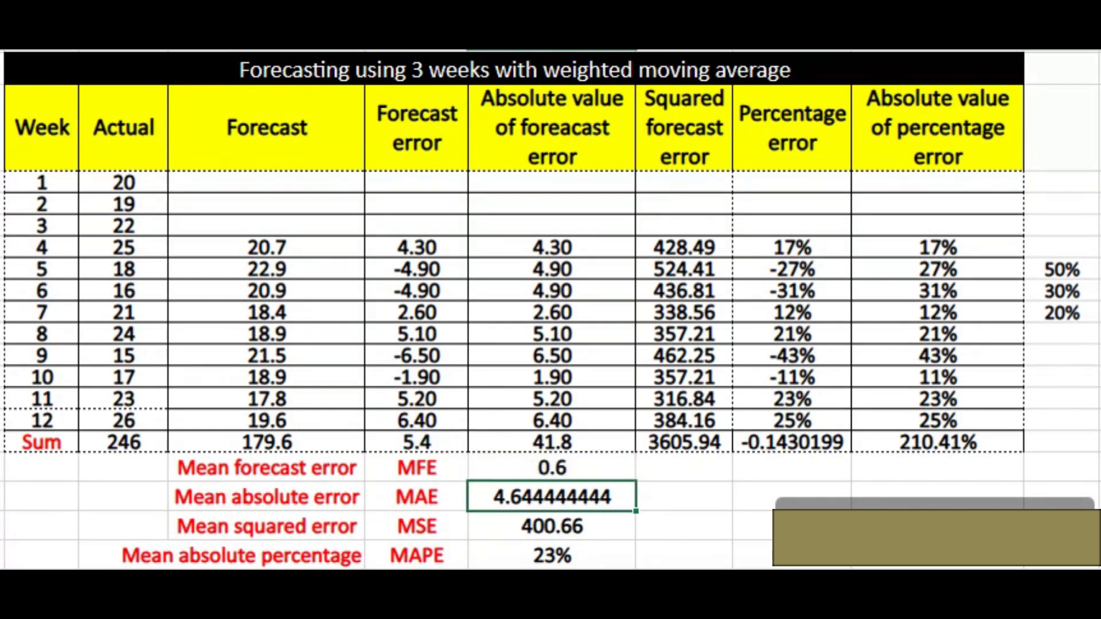
left_click(552, 468)
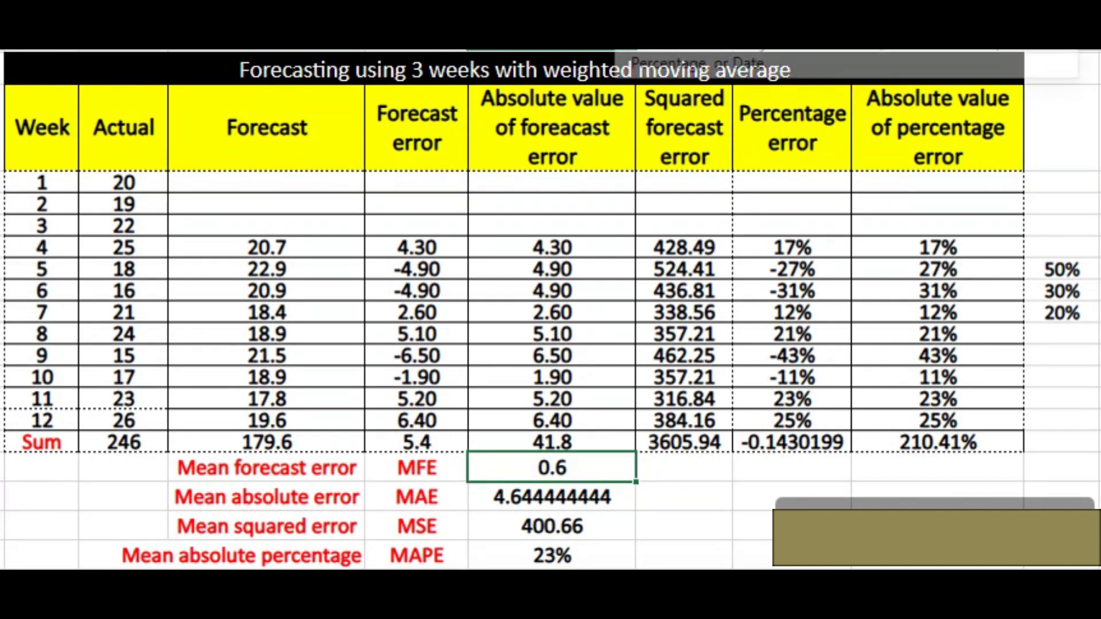
key("ctrl+shift+1")
Step: Replace the mean absolute error (MAE) with the formula =F86/(12-3)
left_click(552, 498)
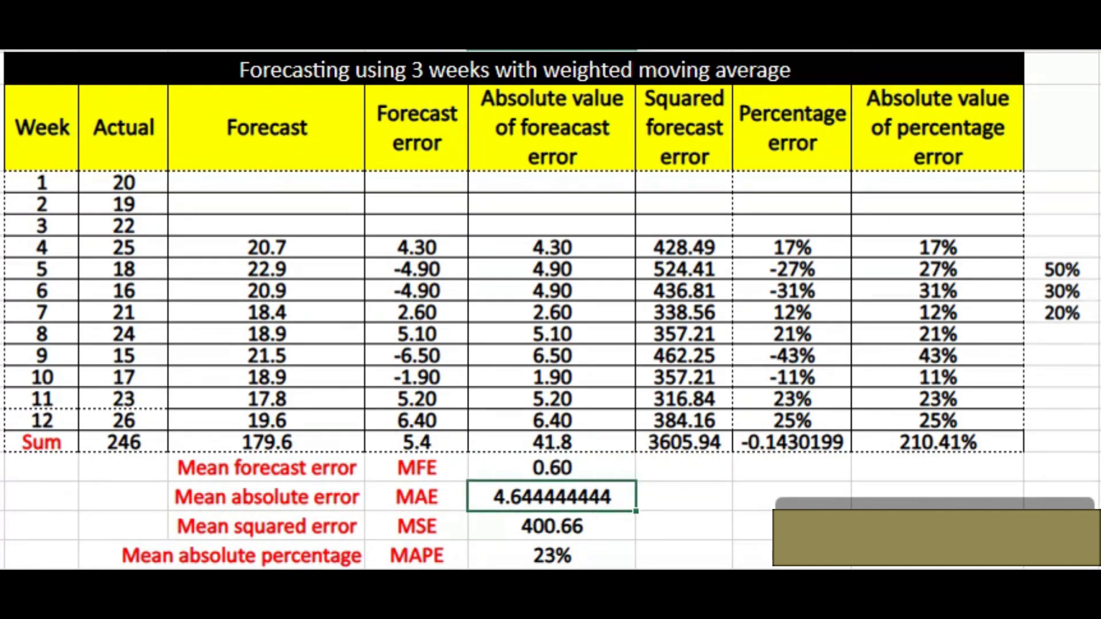
key("Delete")
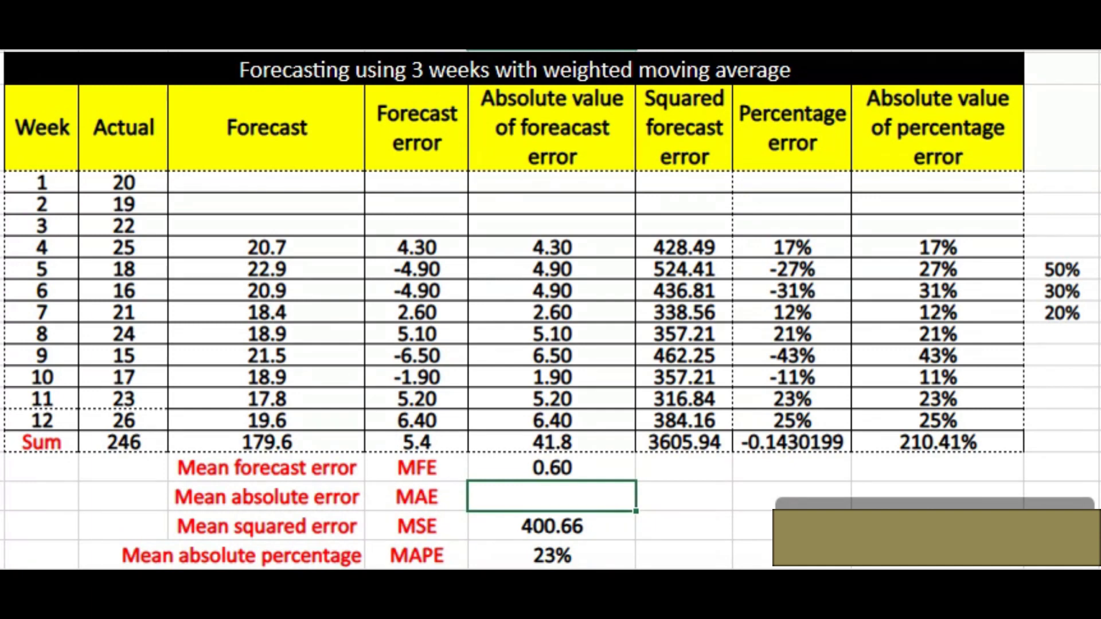
type("=")
left_click(552, 442)
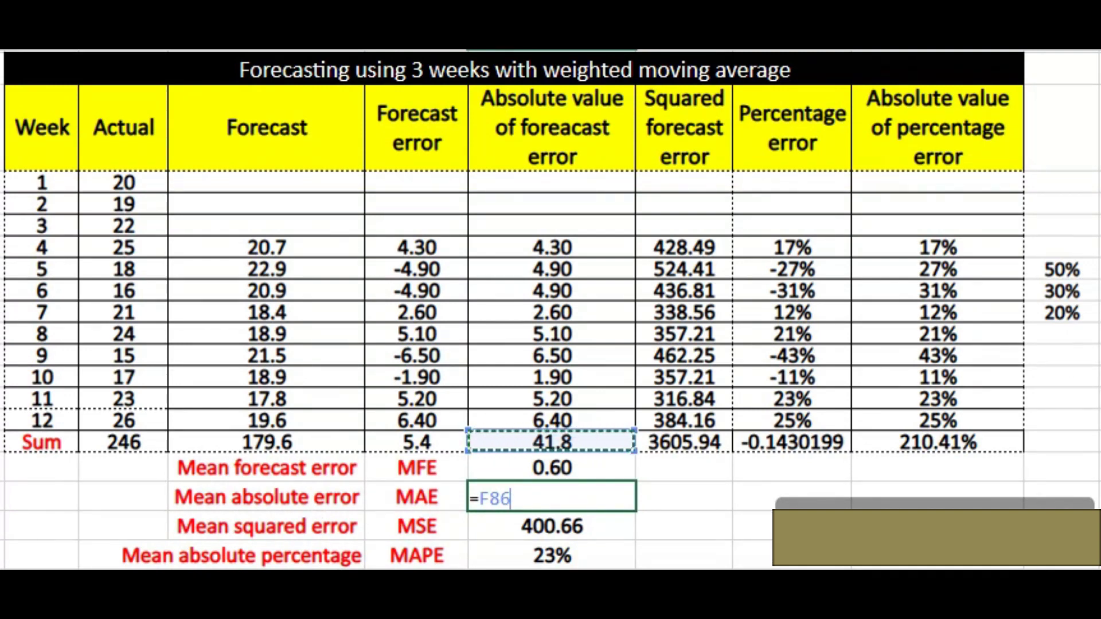
type("/(12-")
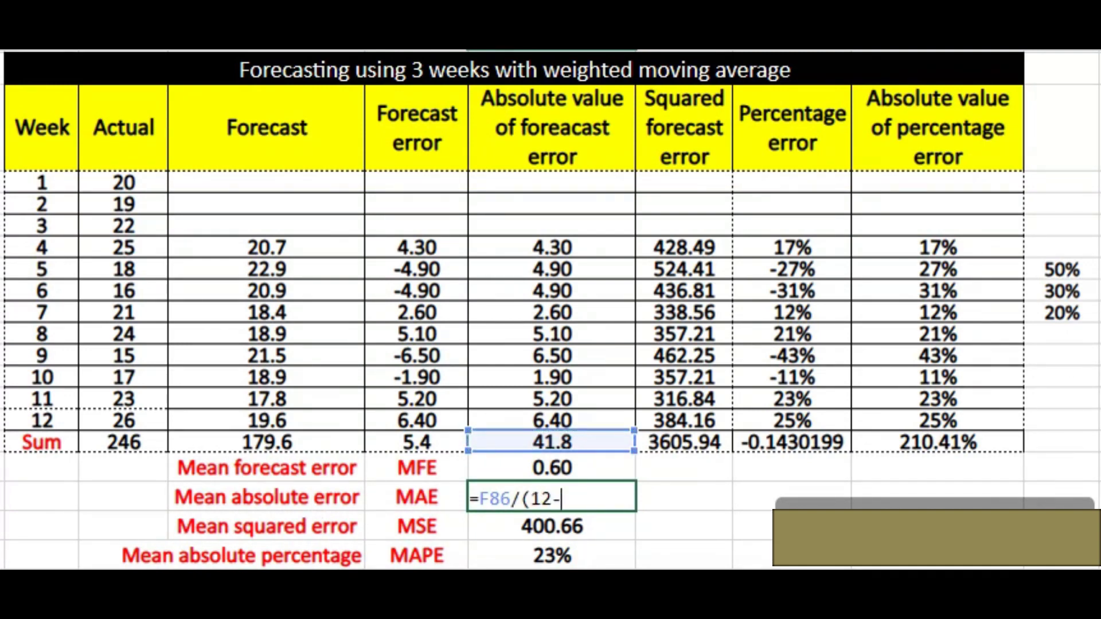
type("3)")
key("Return")
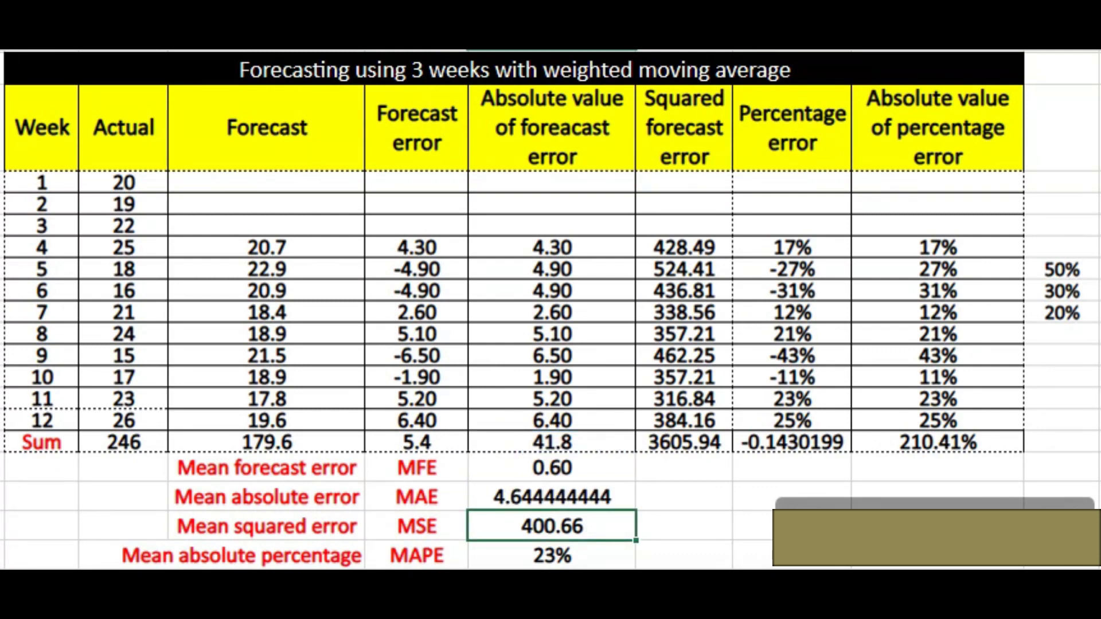
Step: Replace the mean squared error (MSE) with the formula =G86/(12-3)
key("Delete")
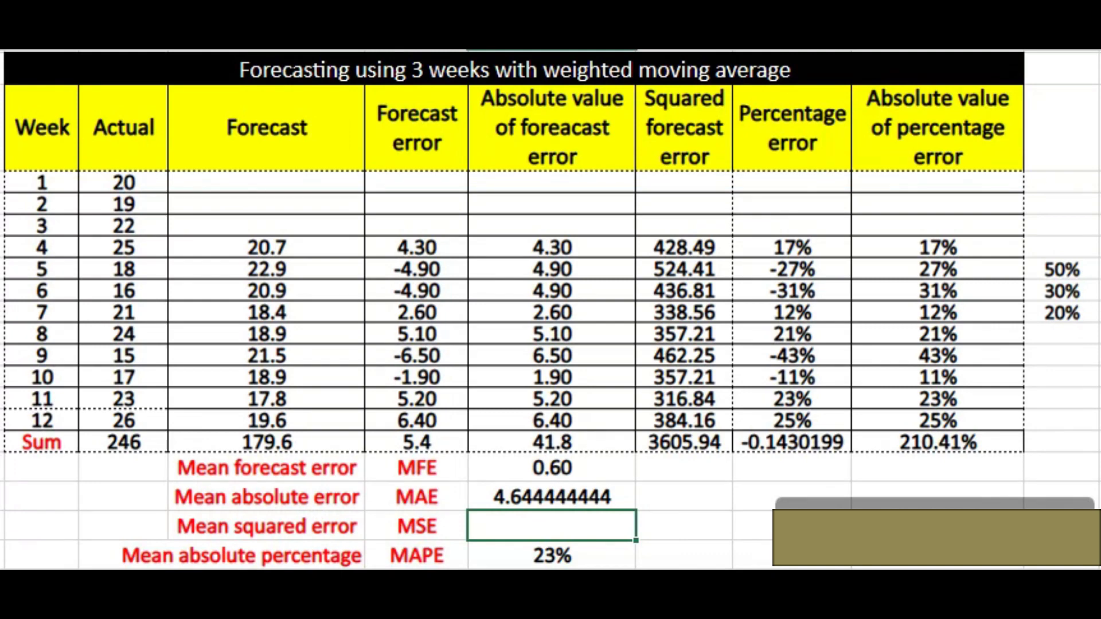
type("=")
left_click(684, 442)
type("/")
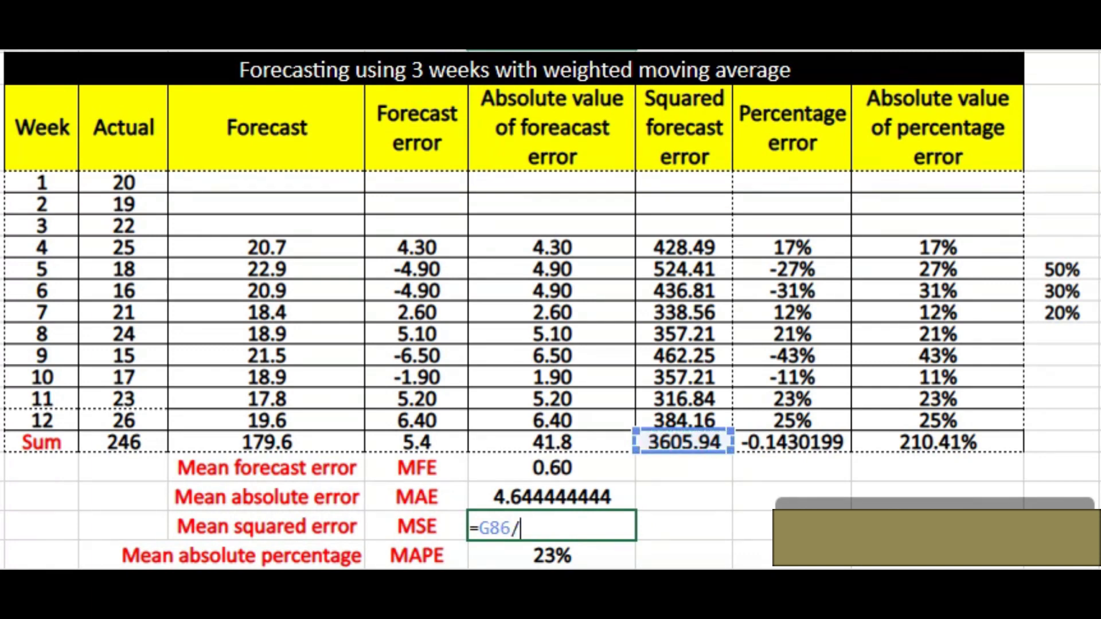
type("(12-3)")
key("Return")
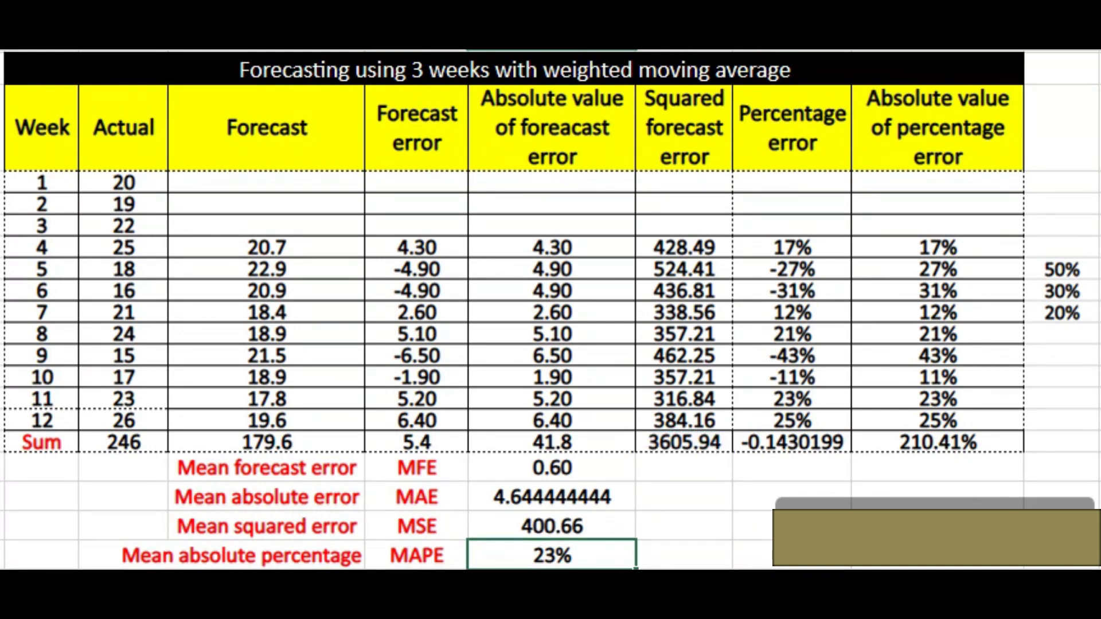
Step: Replace the mean absolute percentage error (MAPE) with the formula =I86/(12-3)
key("Delete")
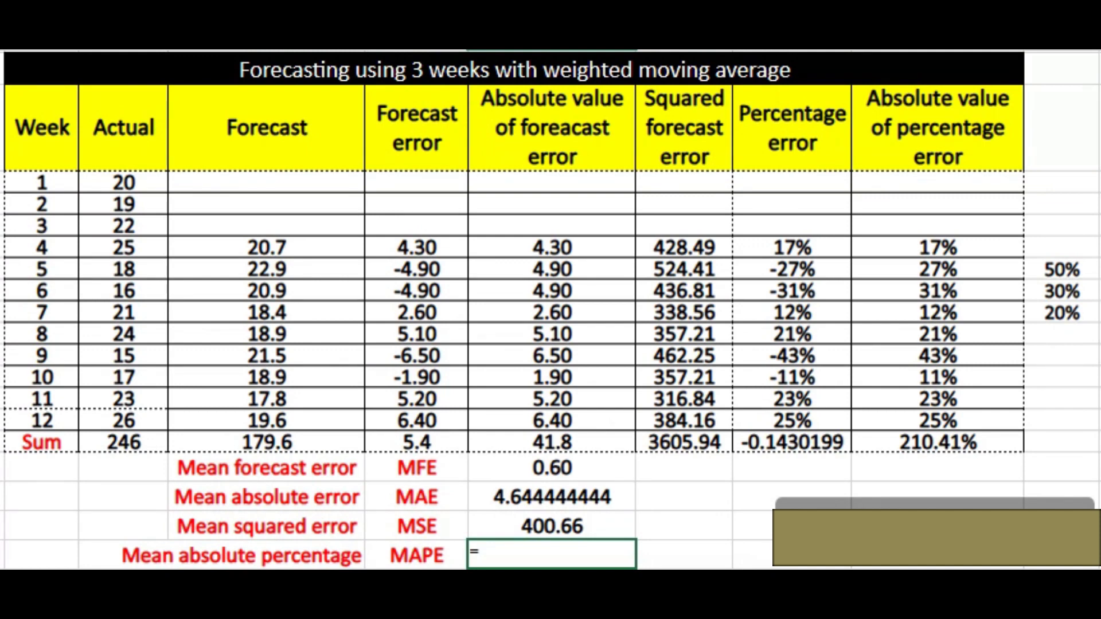
left_click(937, 442)
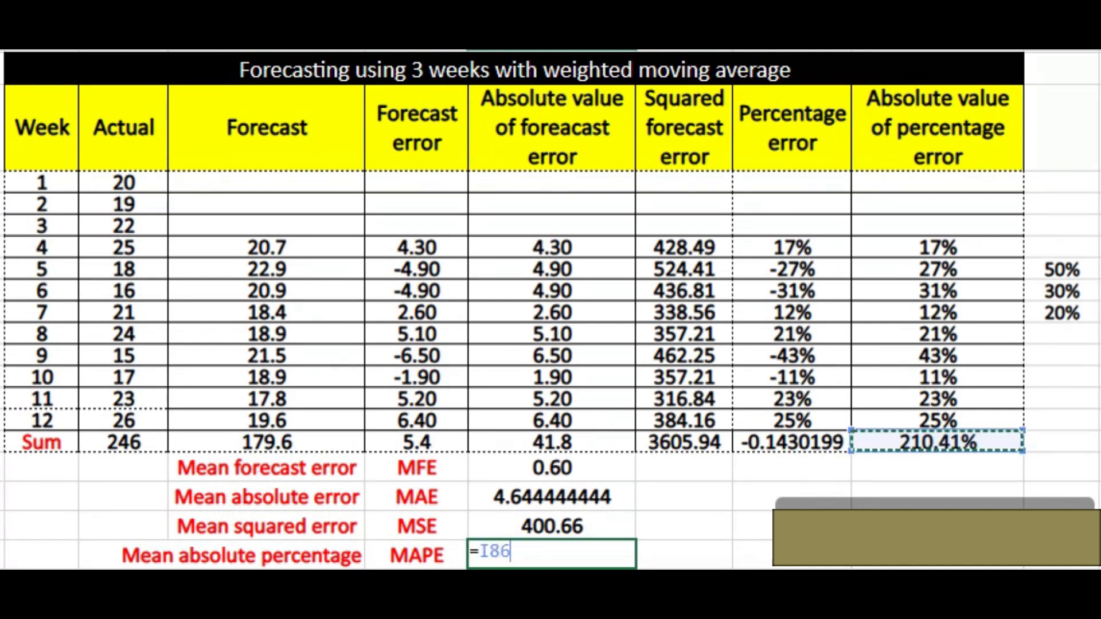
type("/(120")
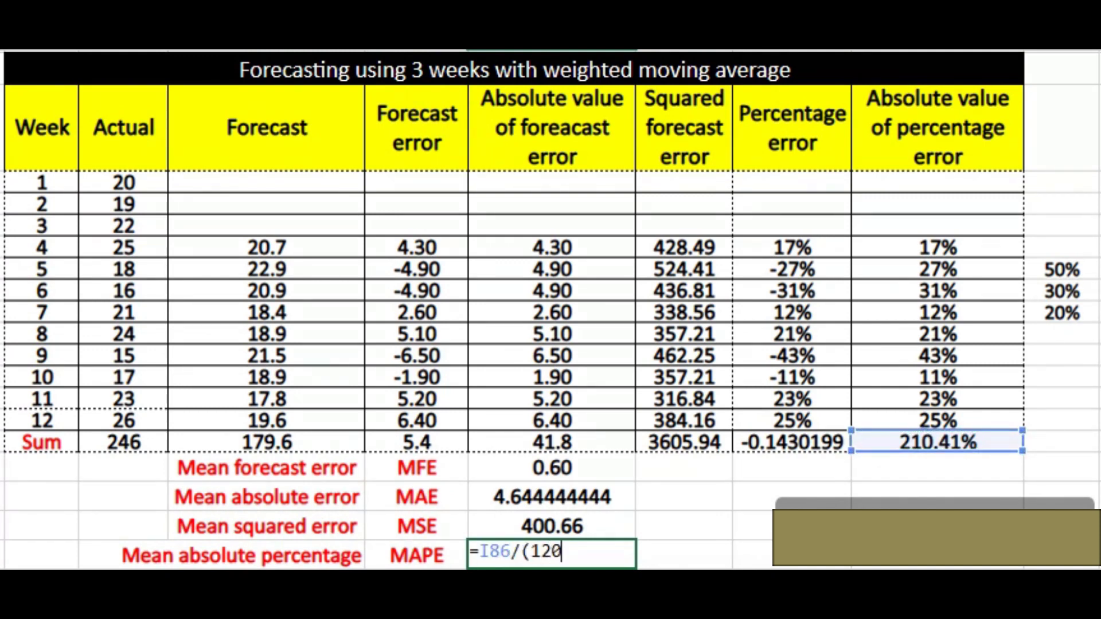
key("BackSpace")
type("-3)")
key("Return")
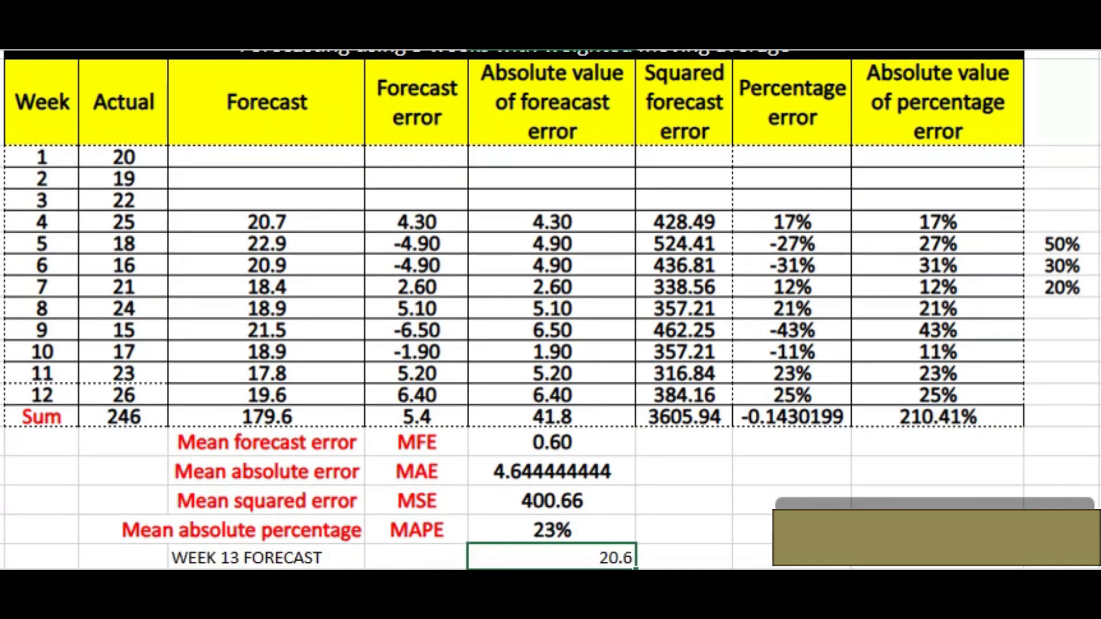